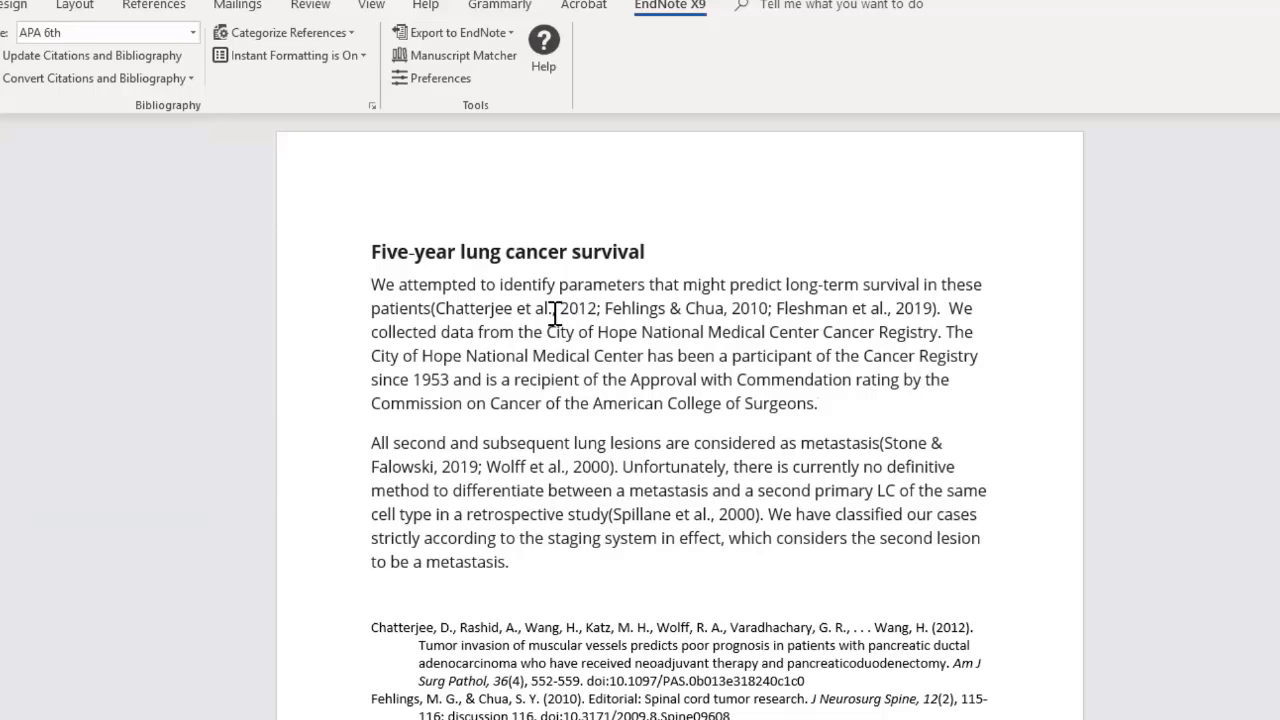
- Switch to the EndNote library and set its output style to APA 6th
left_click(555, 312)
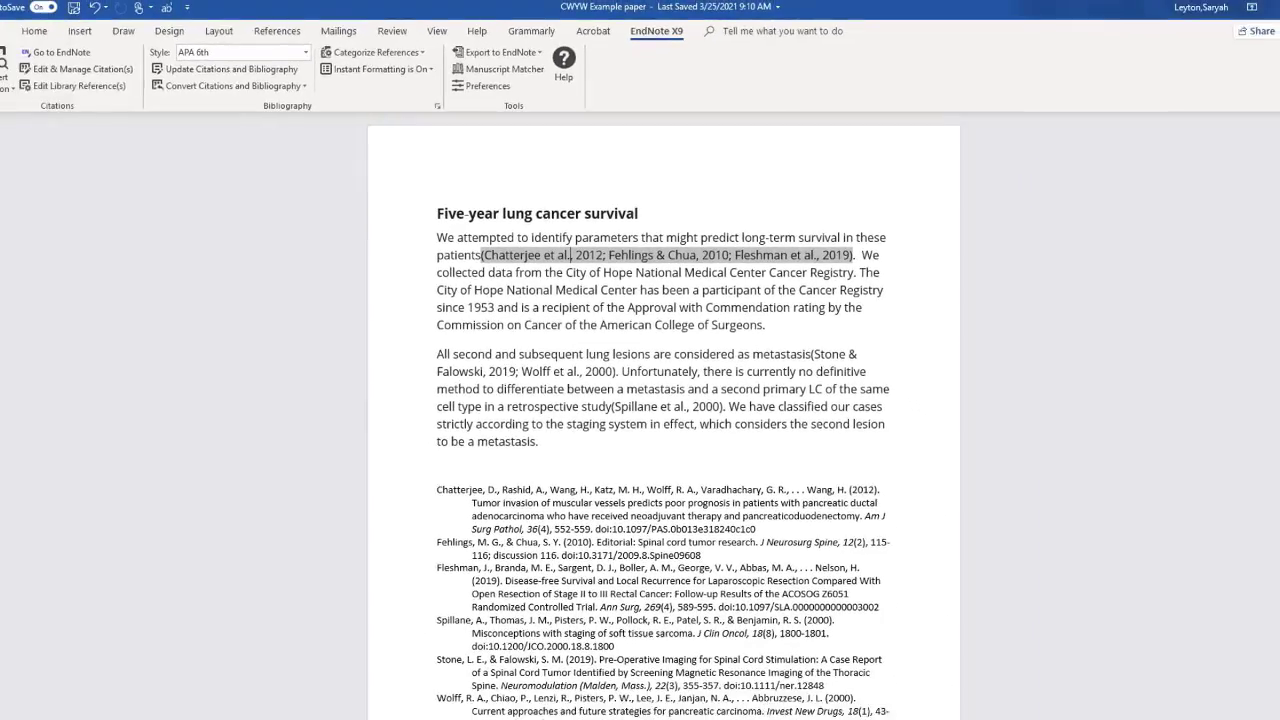
key("alt+Tab")
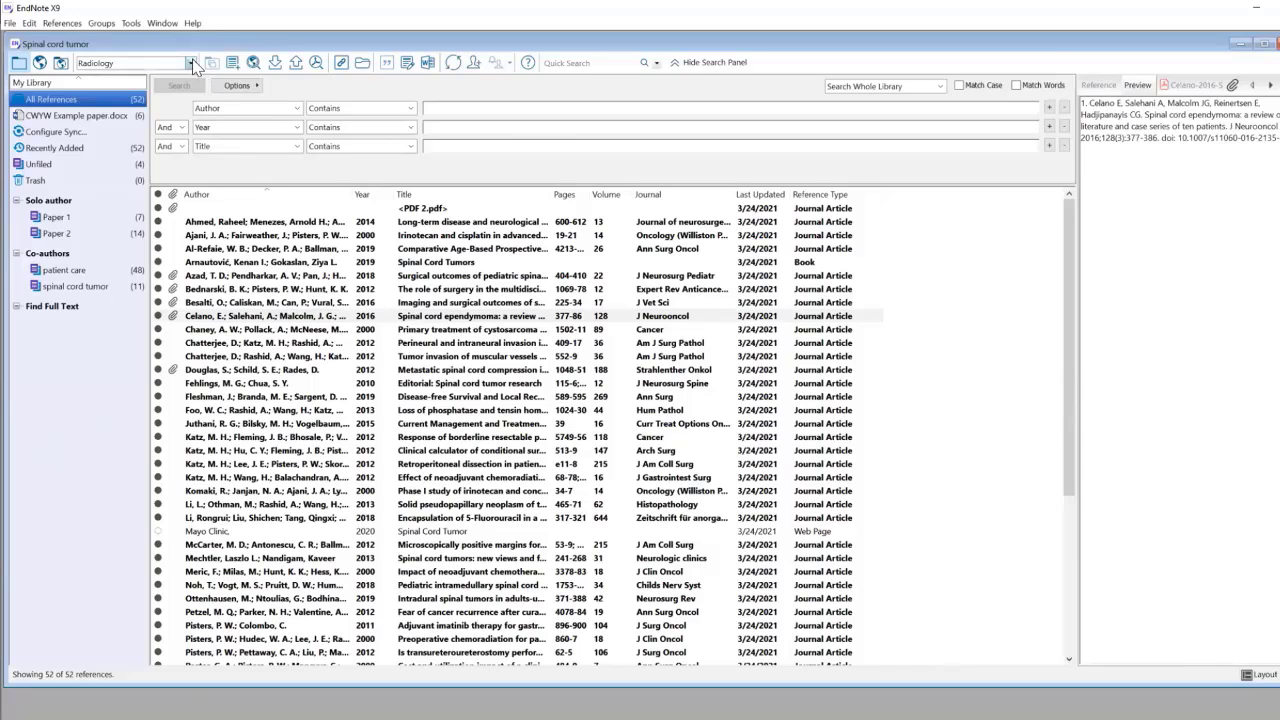
left_click(191, 63)
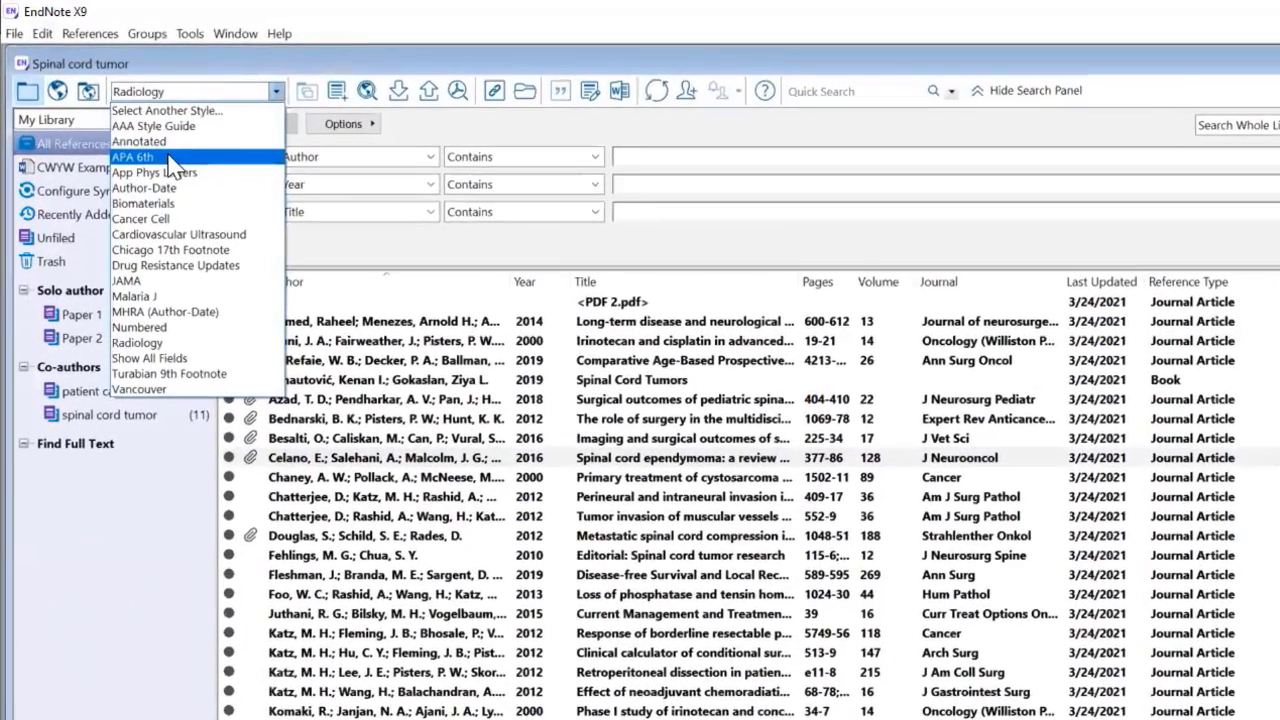
left_click(173, 159)
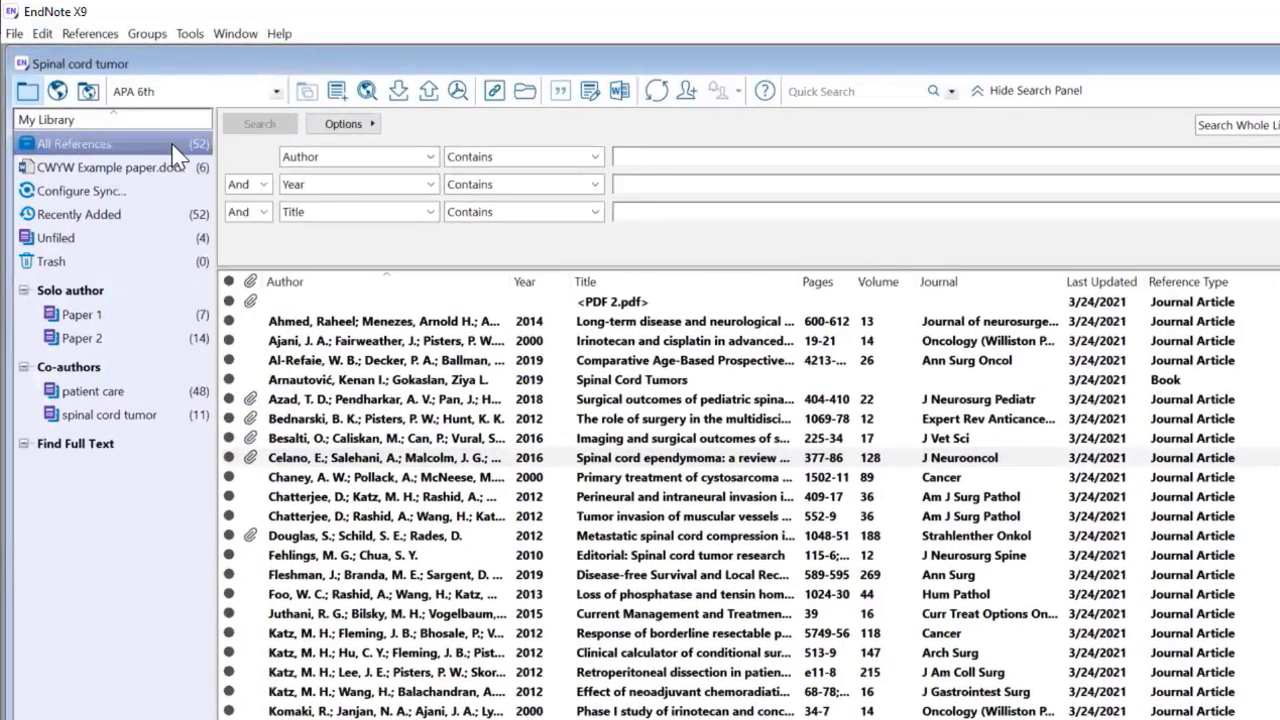
left_click(43, 32)
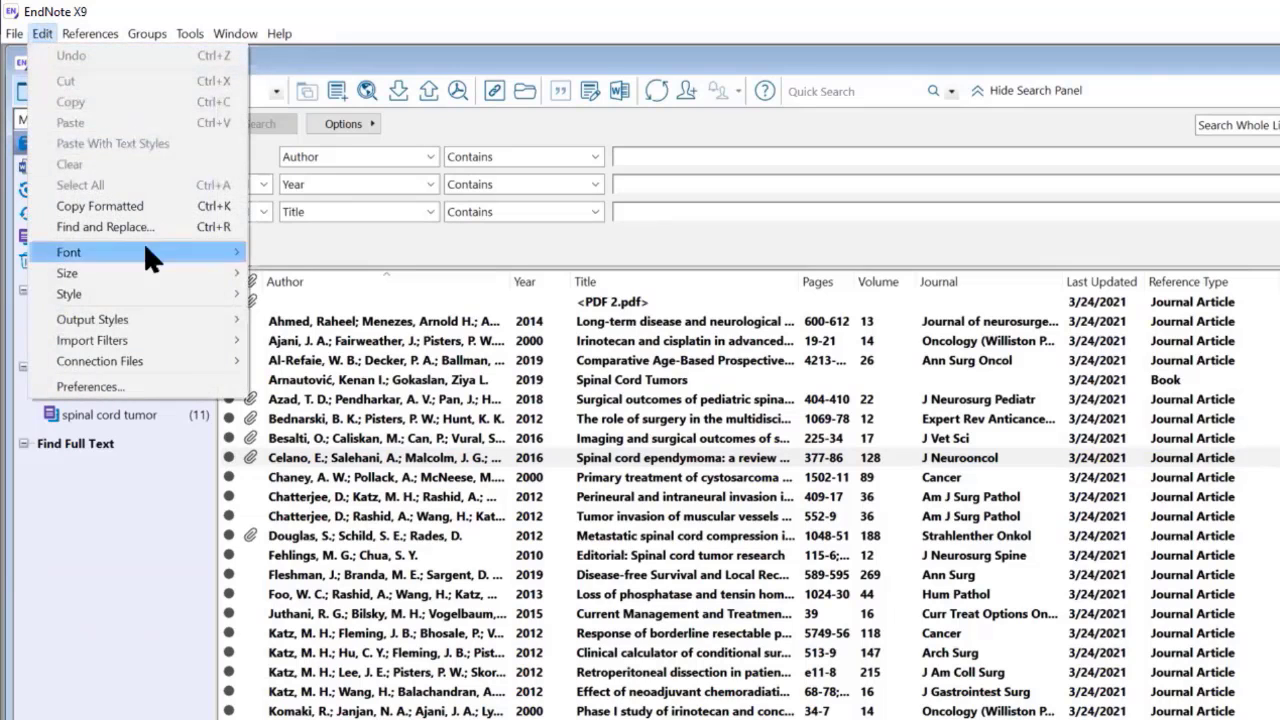
mouse_move(158, 331)
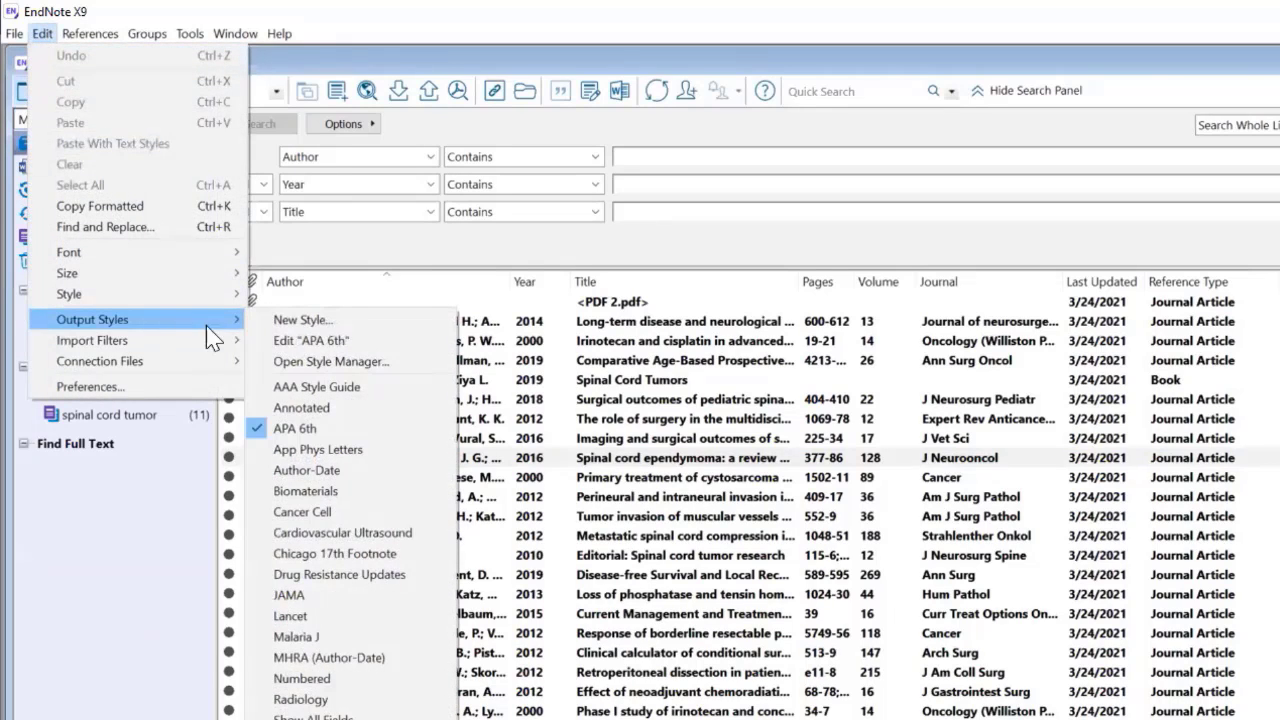
- Open APA 6th in the style editor and delete the comma after Author in the Citation template
left_click(331, 349)
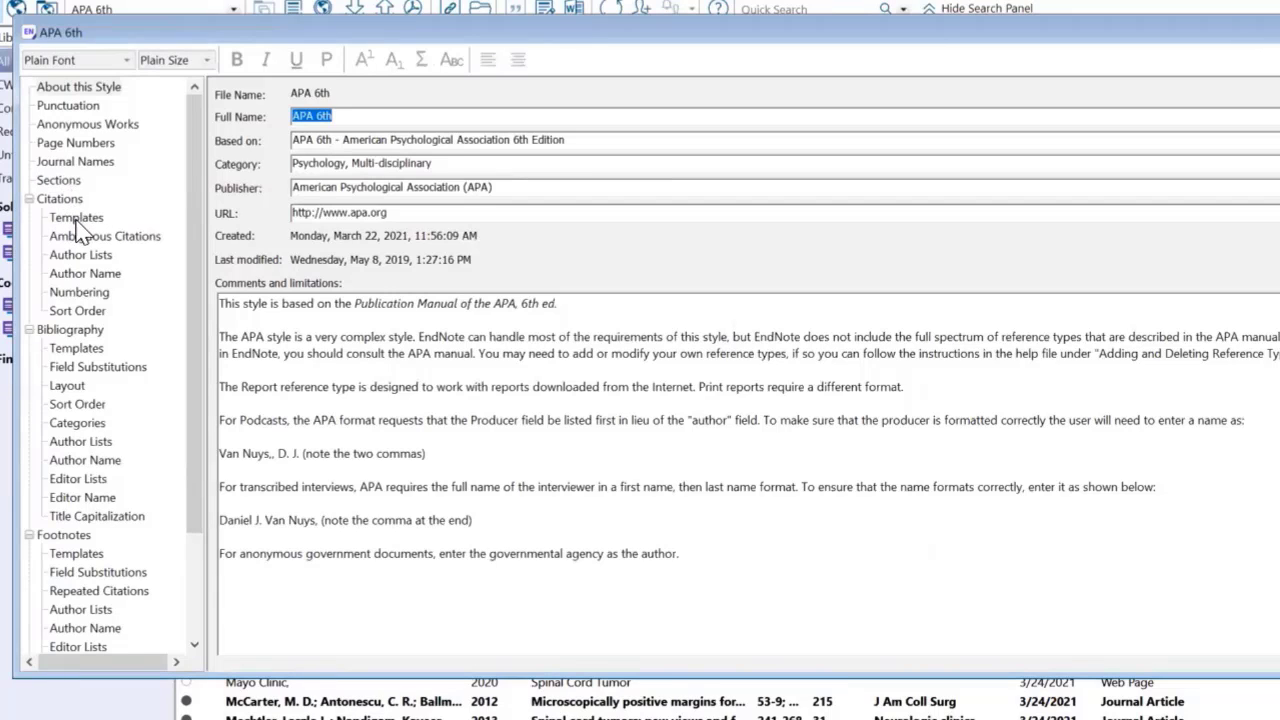
left_click(78, 219)
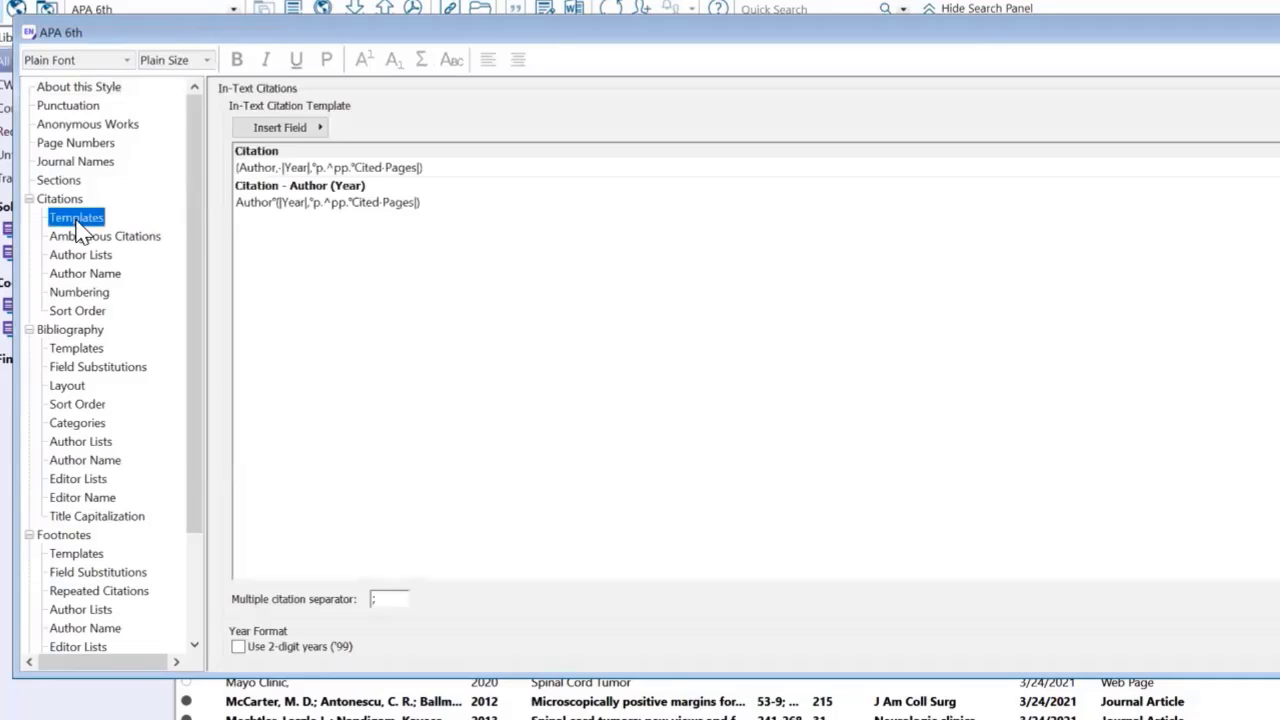
left_click(276, 167)
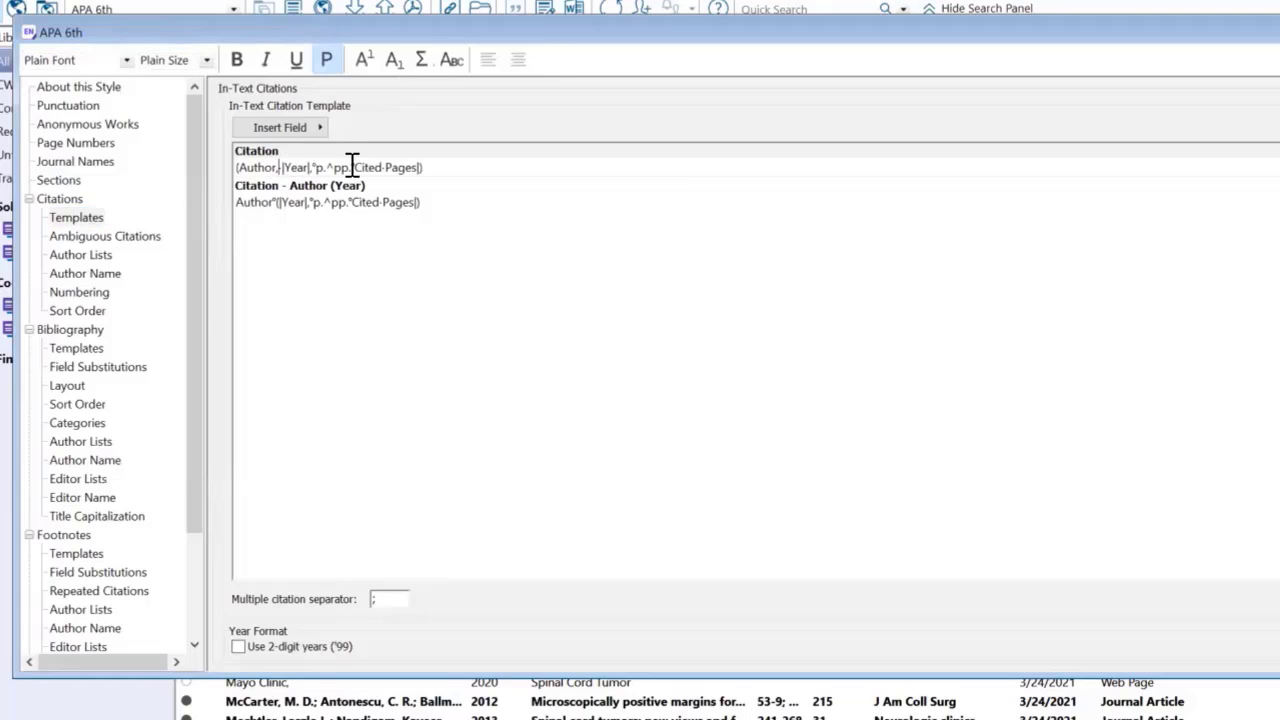
key("Delete")
key("Delete")
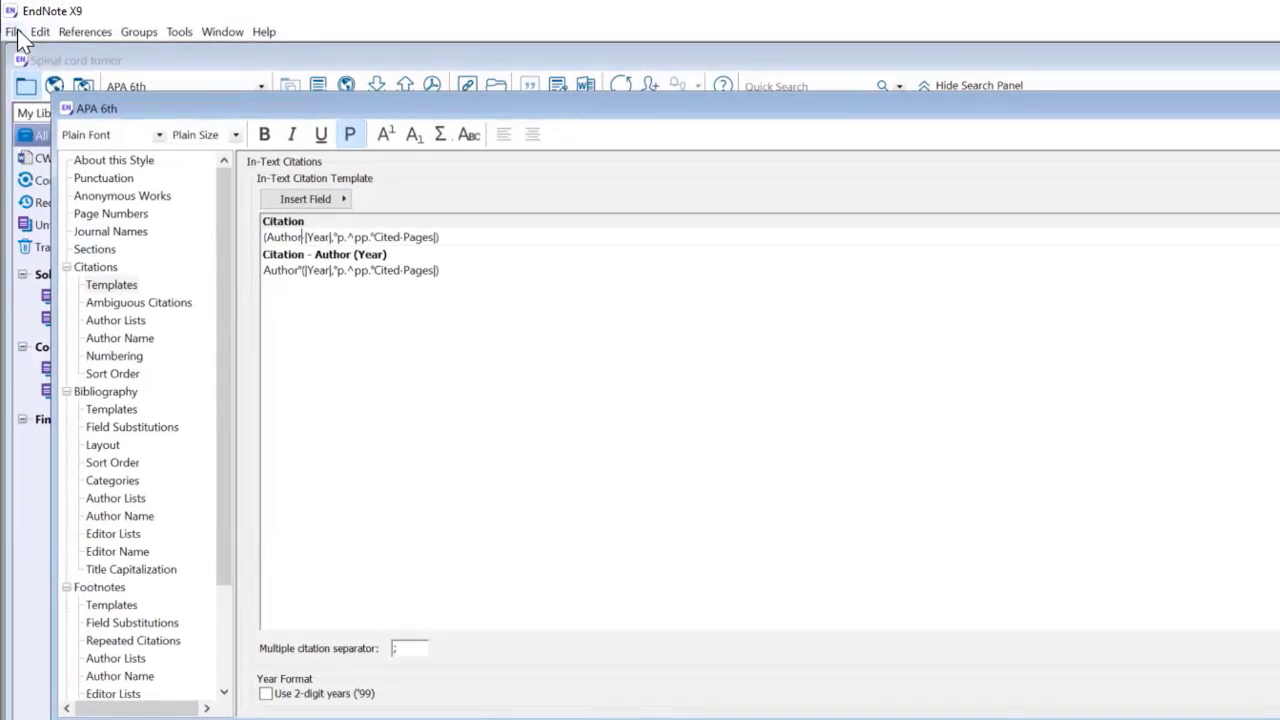
- Save the edited style under the name 'APA 6th - No comma'
left_click(12, 32)
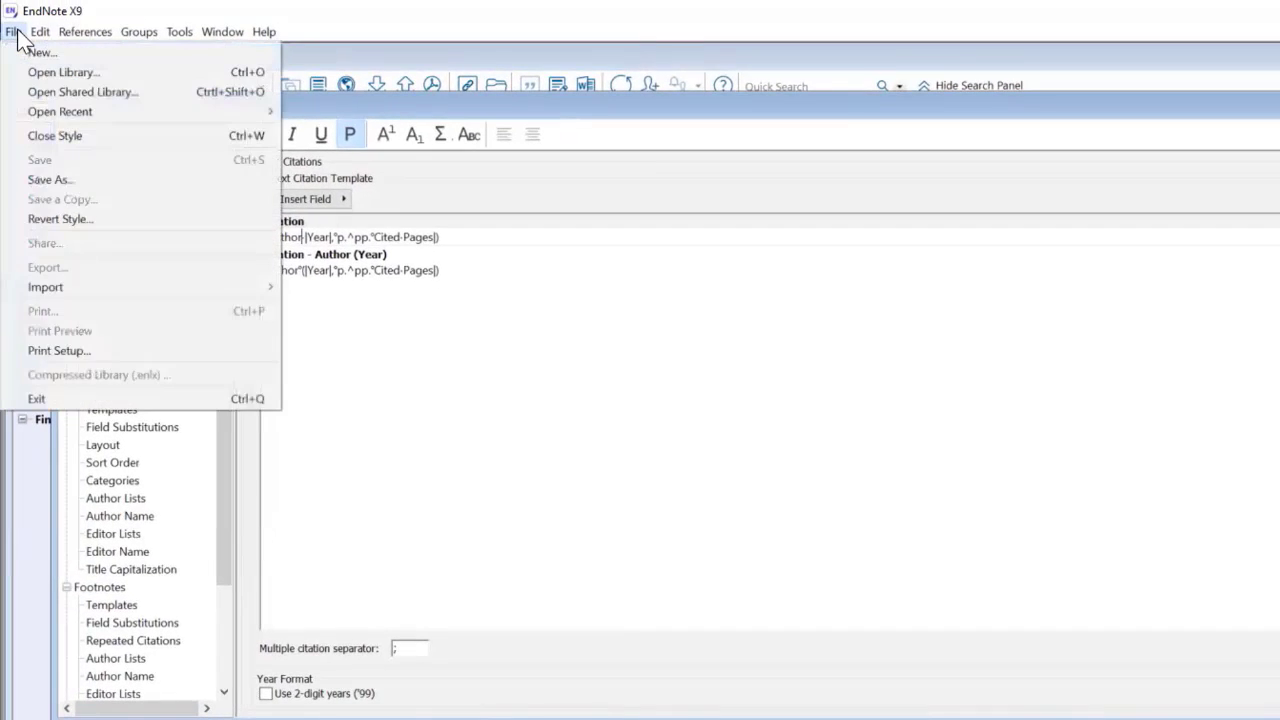
left_click(88, 183)
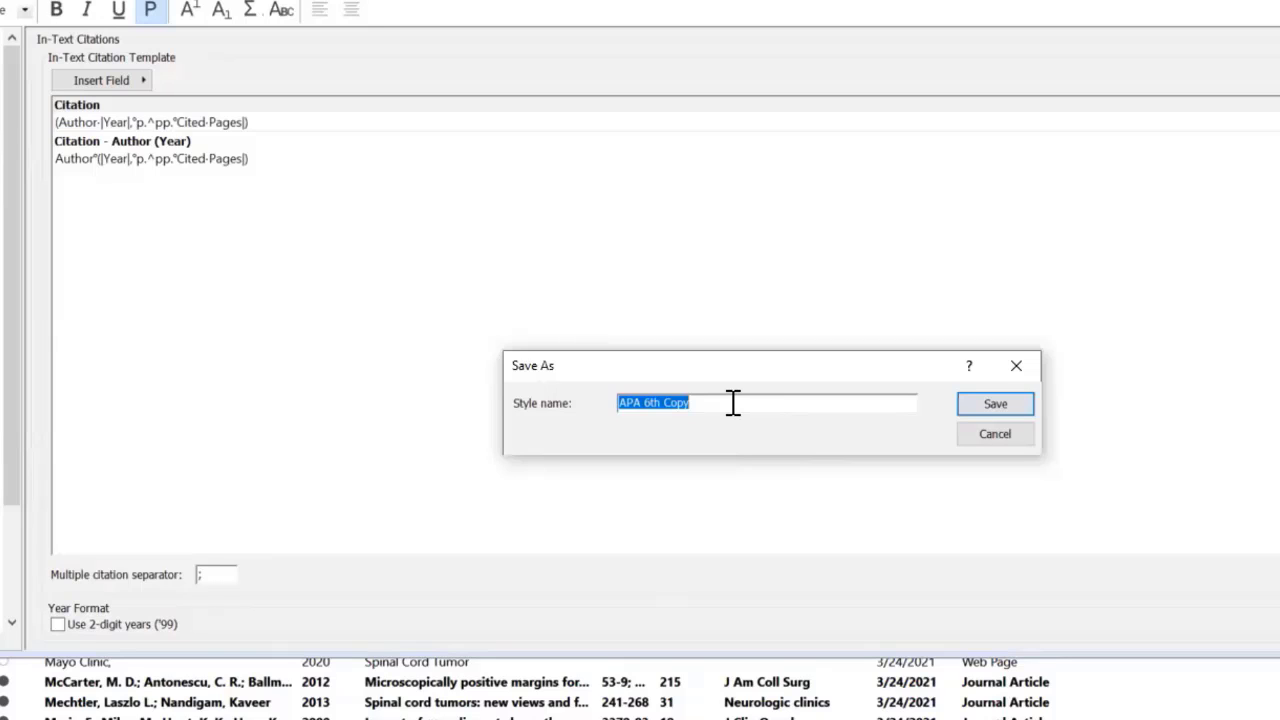
left_click(733, 402)
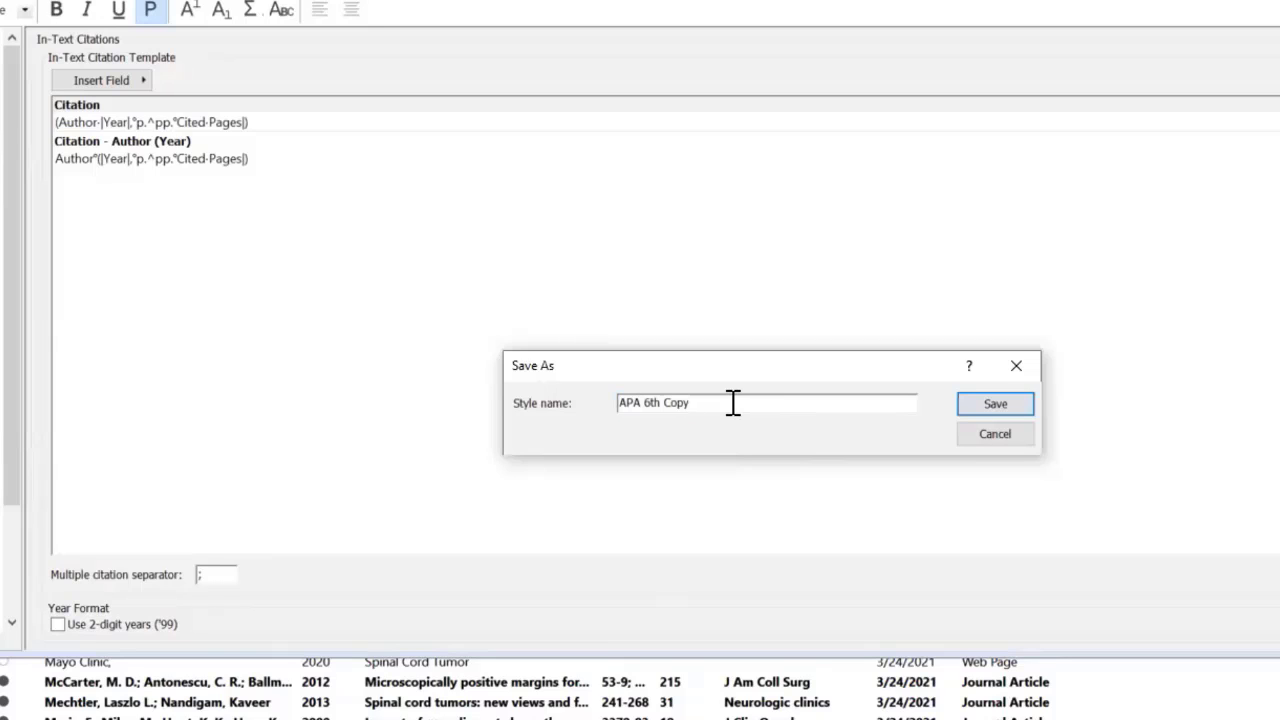
key("BackSpace")
key("BackSpace")
key("BackSpace")
key("BackSpace")
type("-")
type("No comma")
left_click(1017, 410)
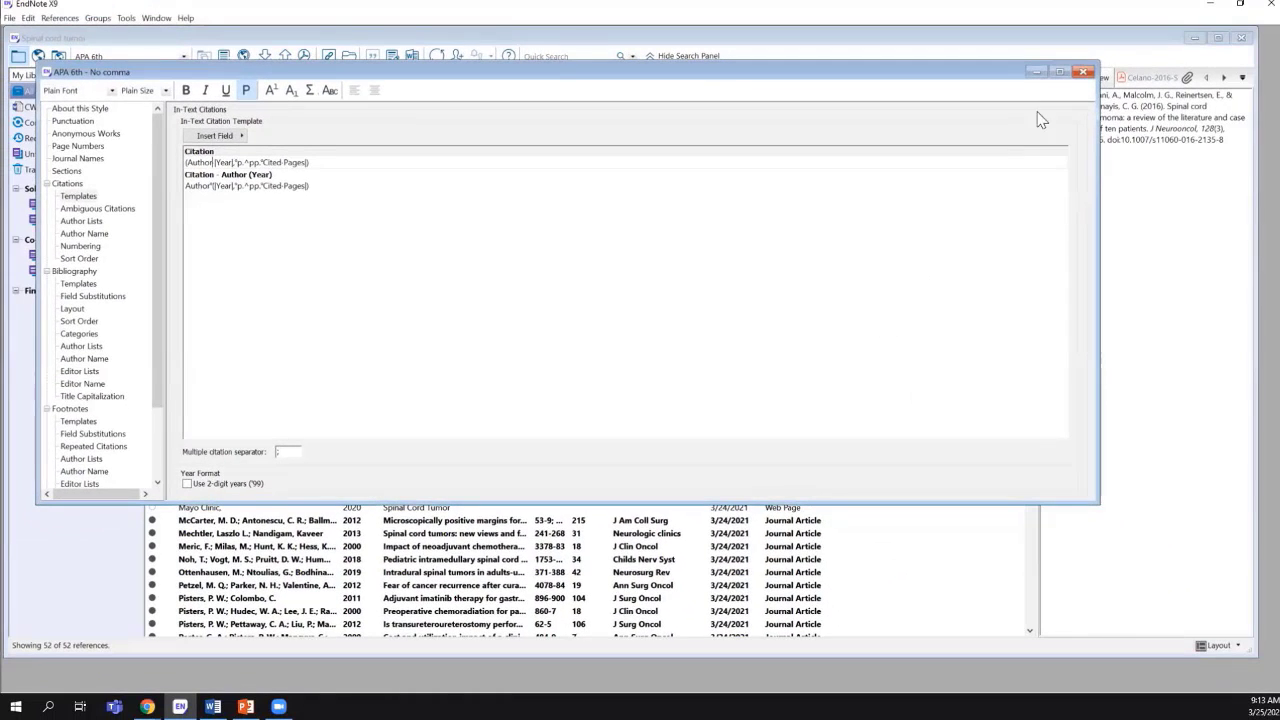
- Close the style editor and return to the Word paper, caret at the first paragraph
left_click(1083, 72)
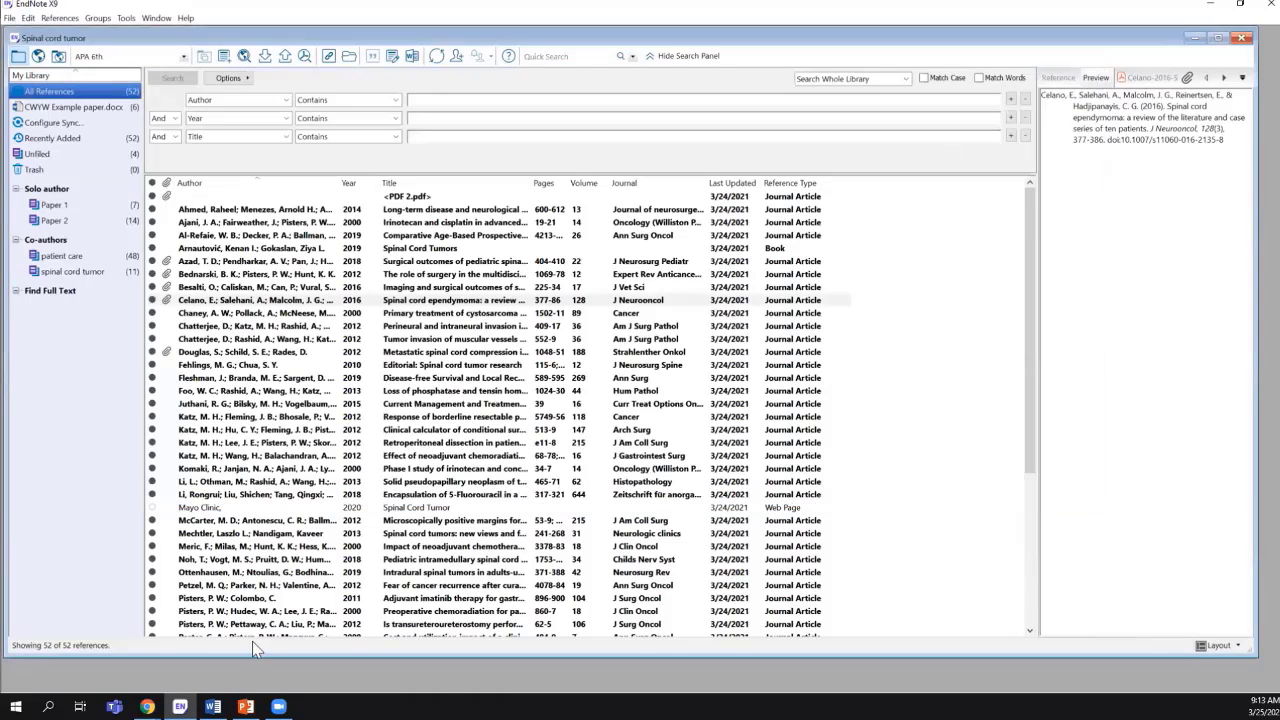
left_click(213, 706)
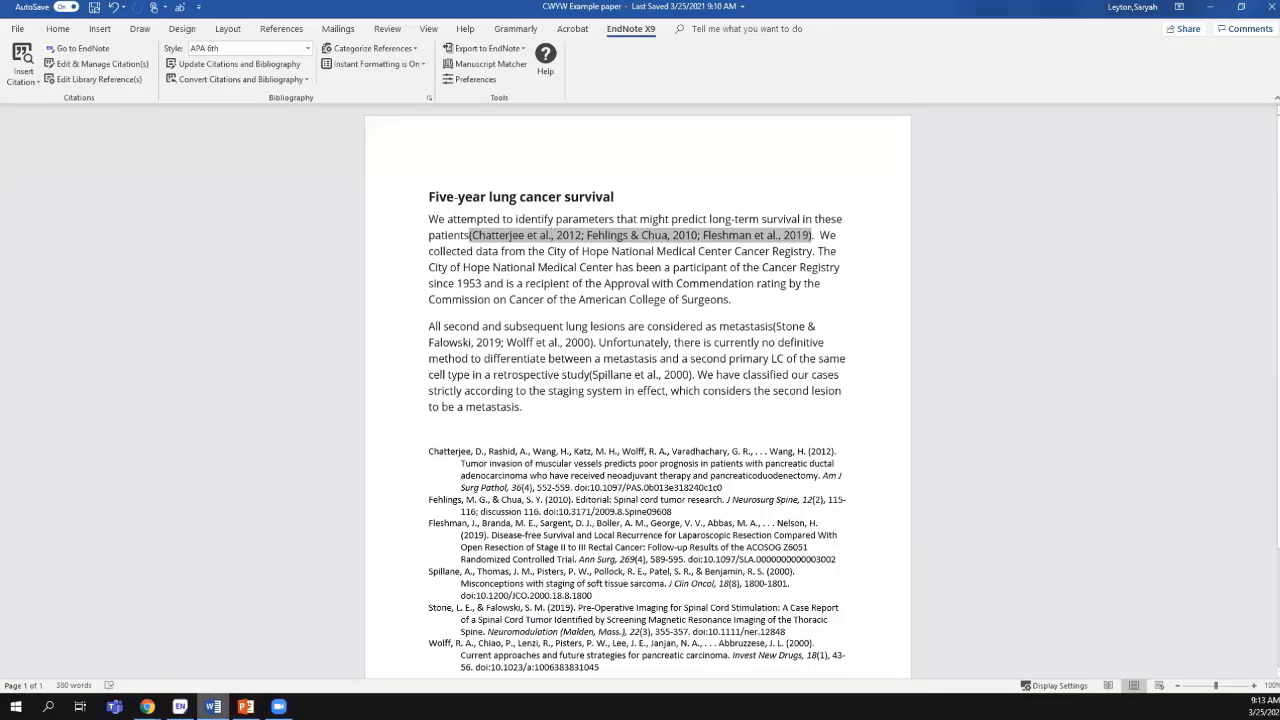
left_click(430, 219)
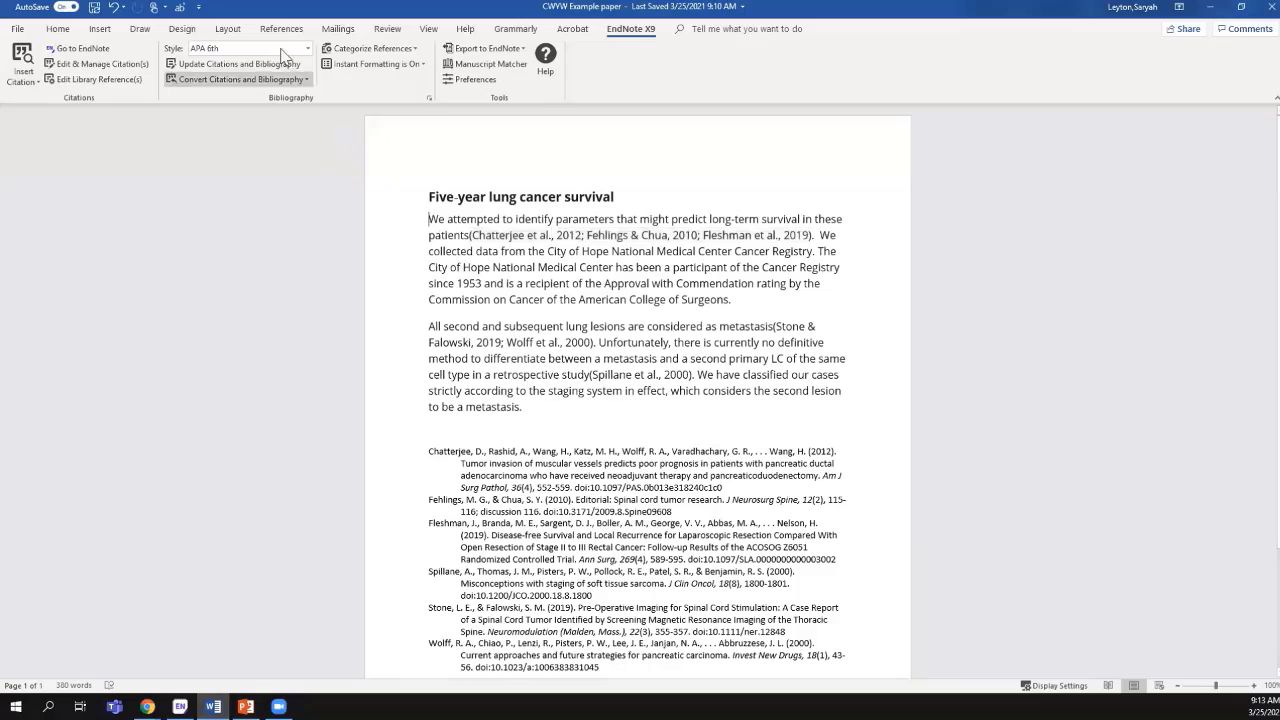
- Search 'apa' in the full EndNote styles list and select APA 6th - No comma
left_click(307, 48)
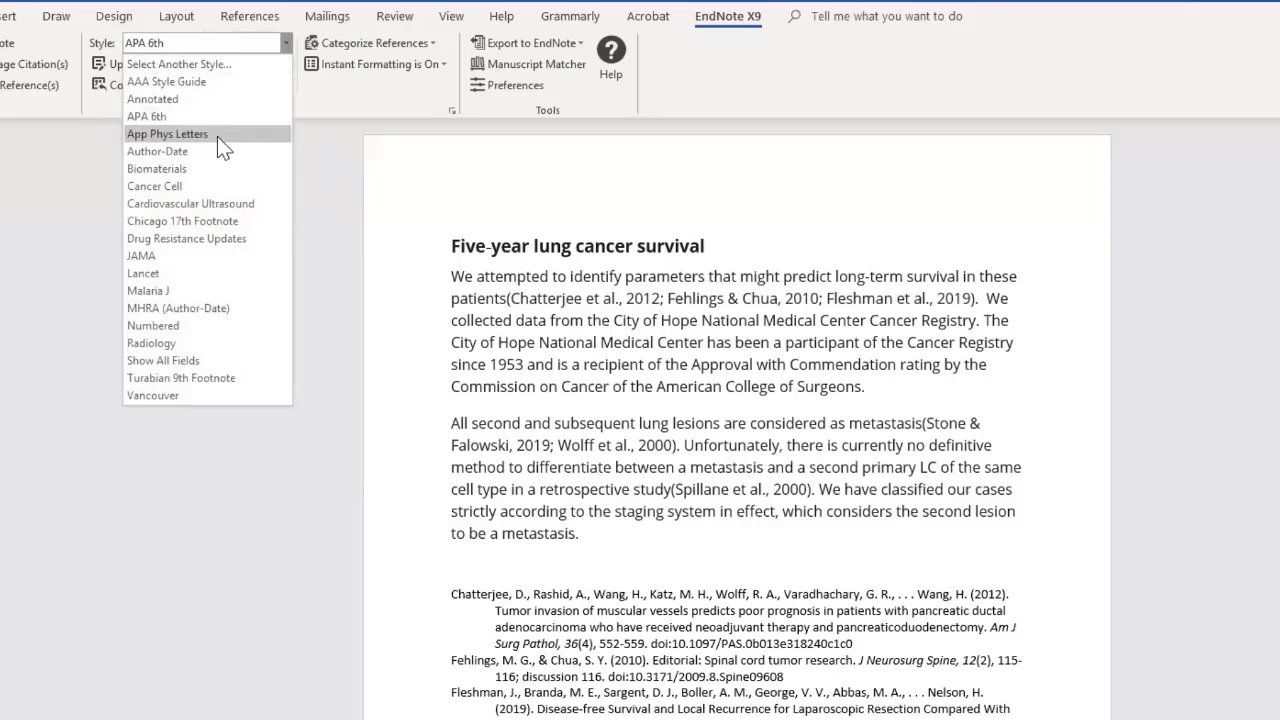
left_click(243, 63)
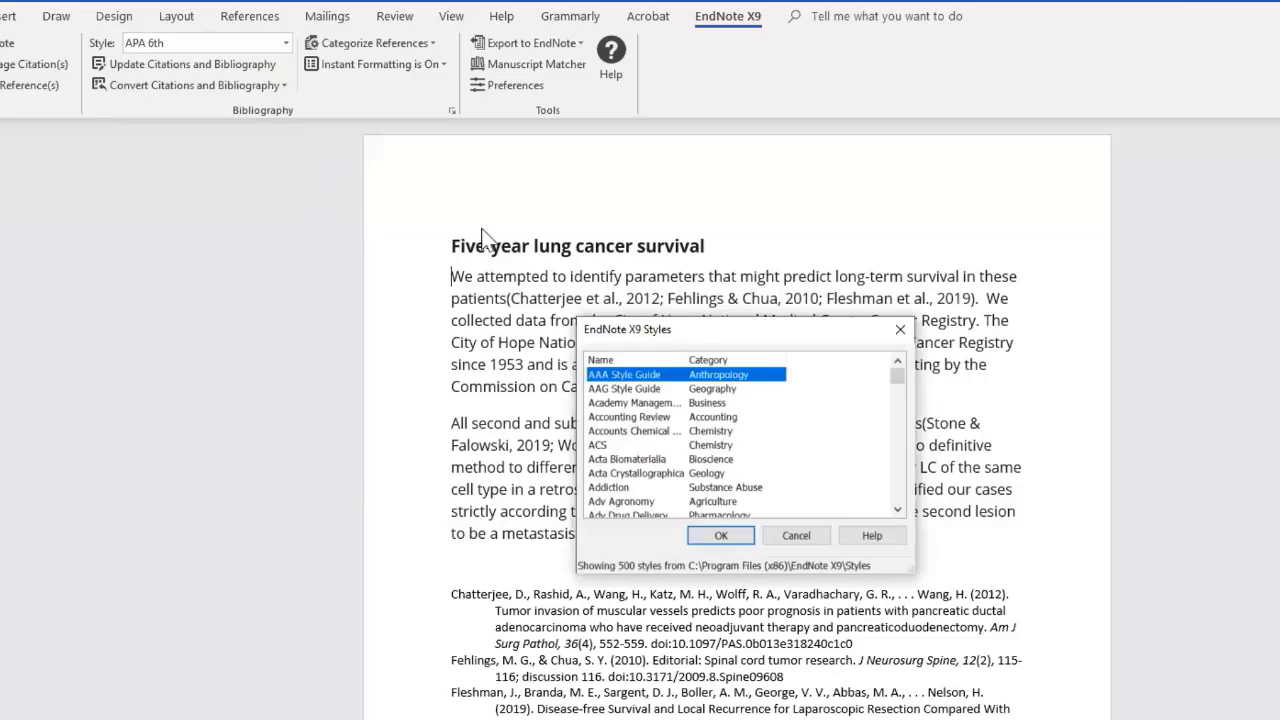
left_click(720, 459)
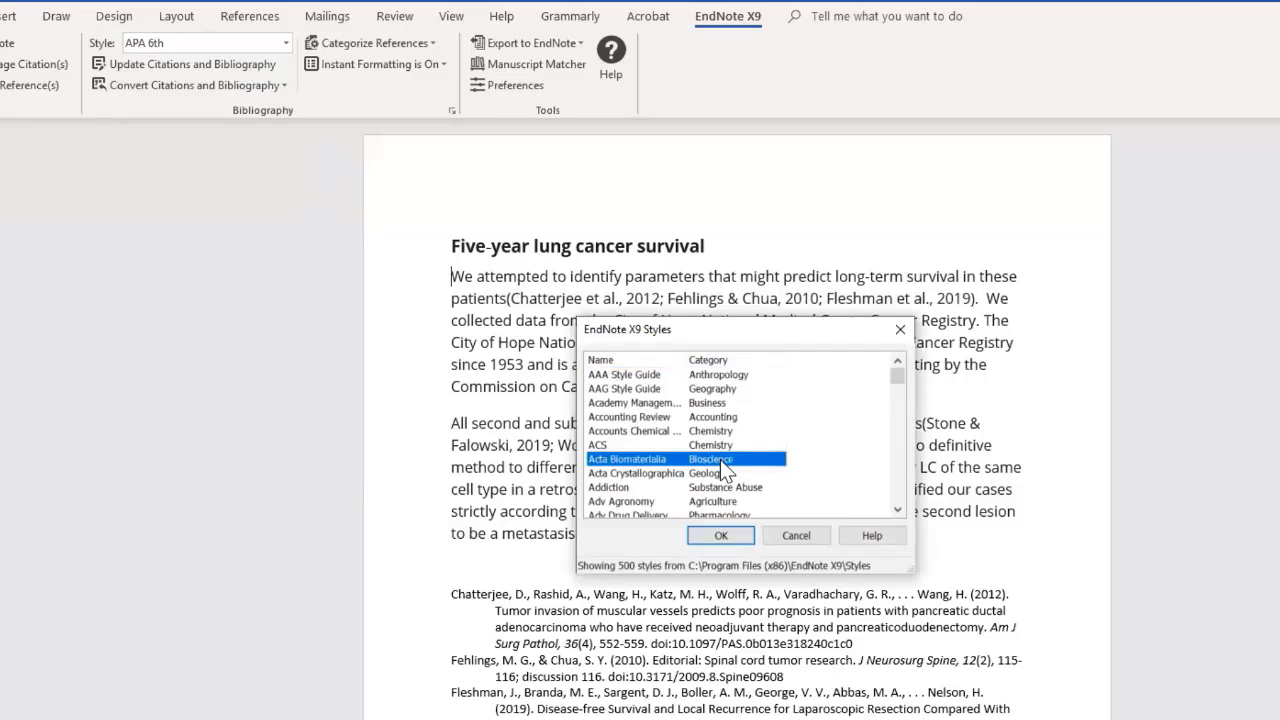
type("apa")
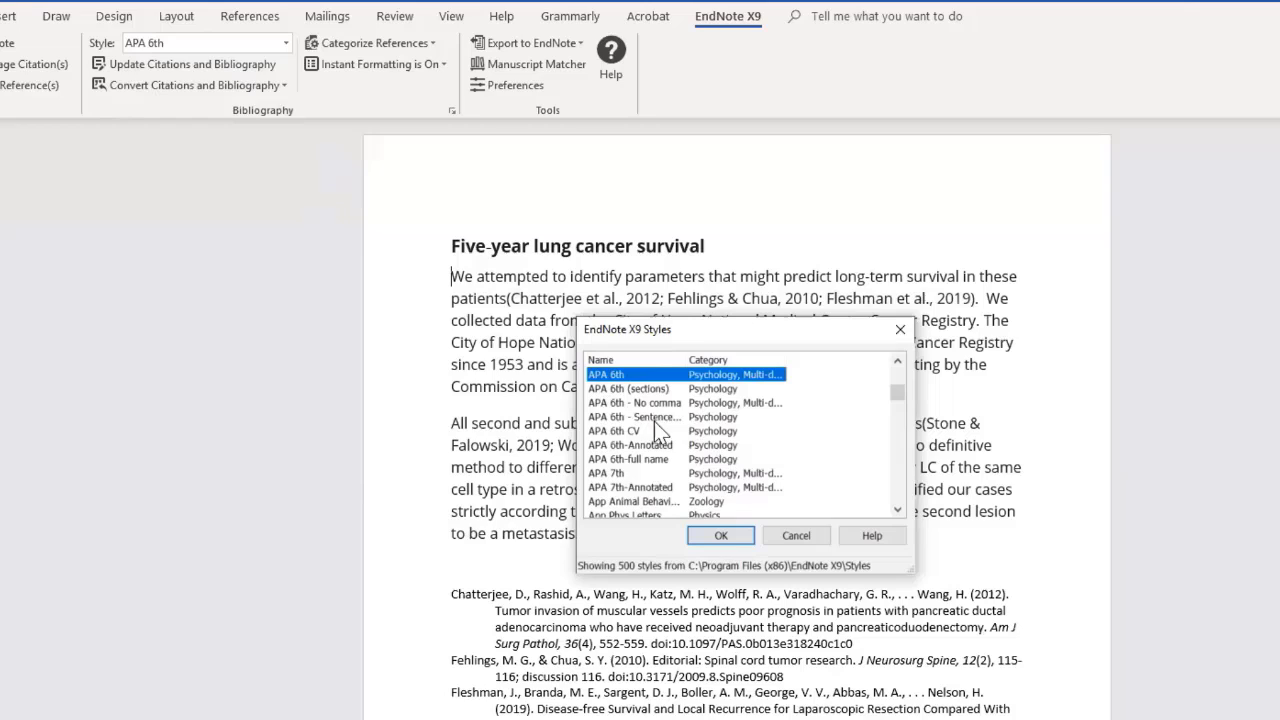
left_click(684, 404)
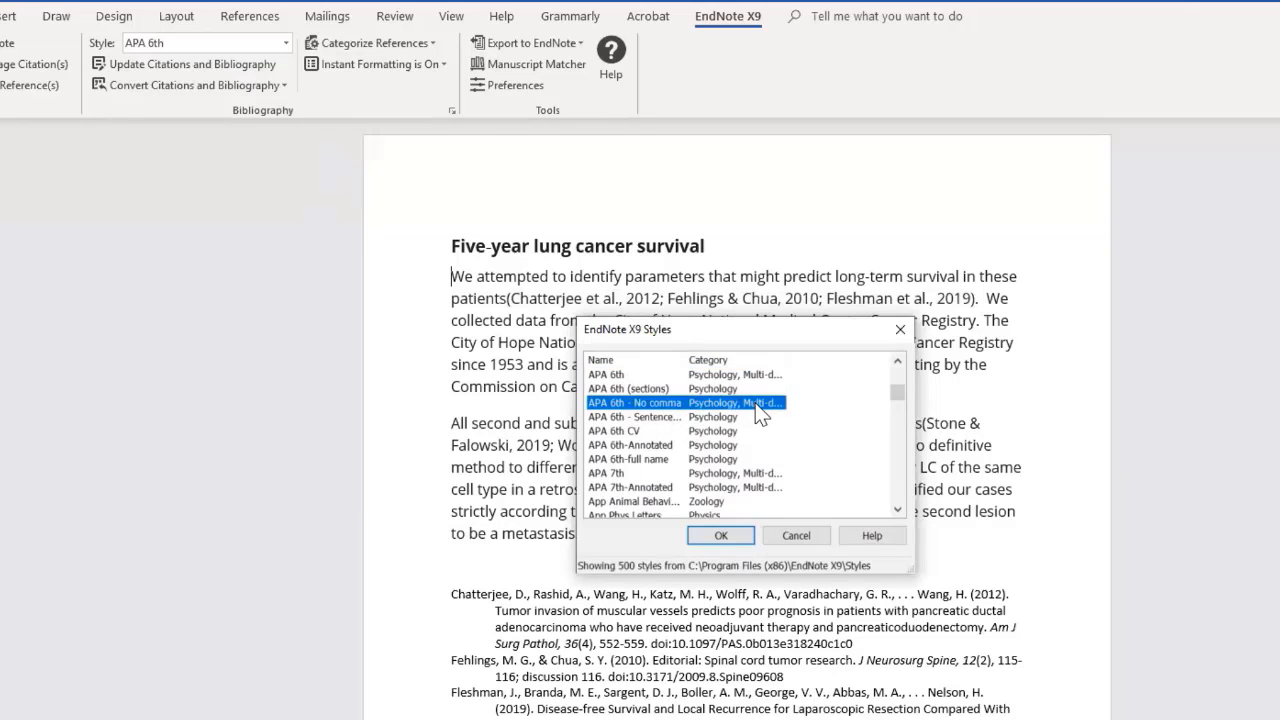
- Apply APA 6th - No comma so in-text citations drop the comma before the year
left_click(740, 536)
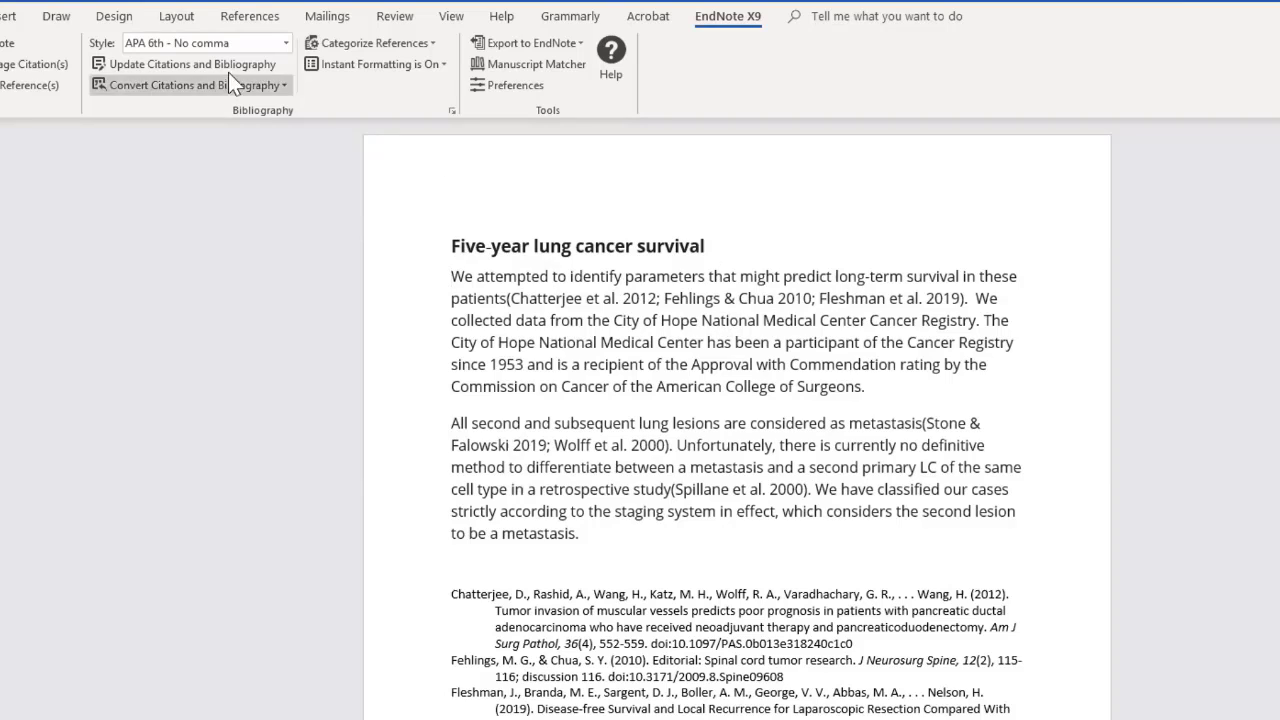
- Change the Word paper's citation style to JAMA
left_click(287, 43)
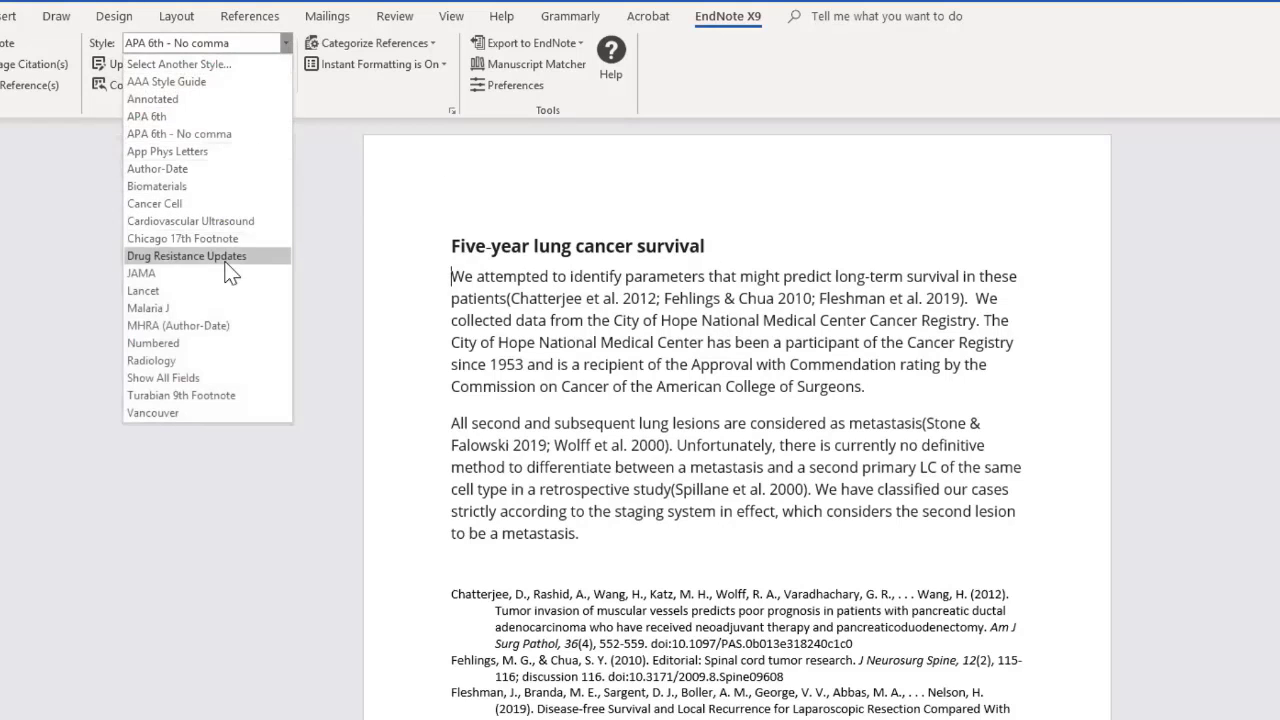
left_click(156, 272)
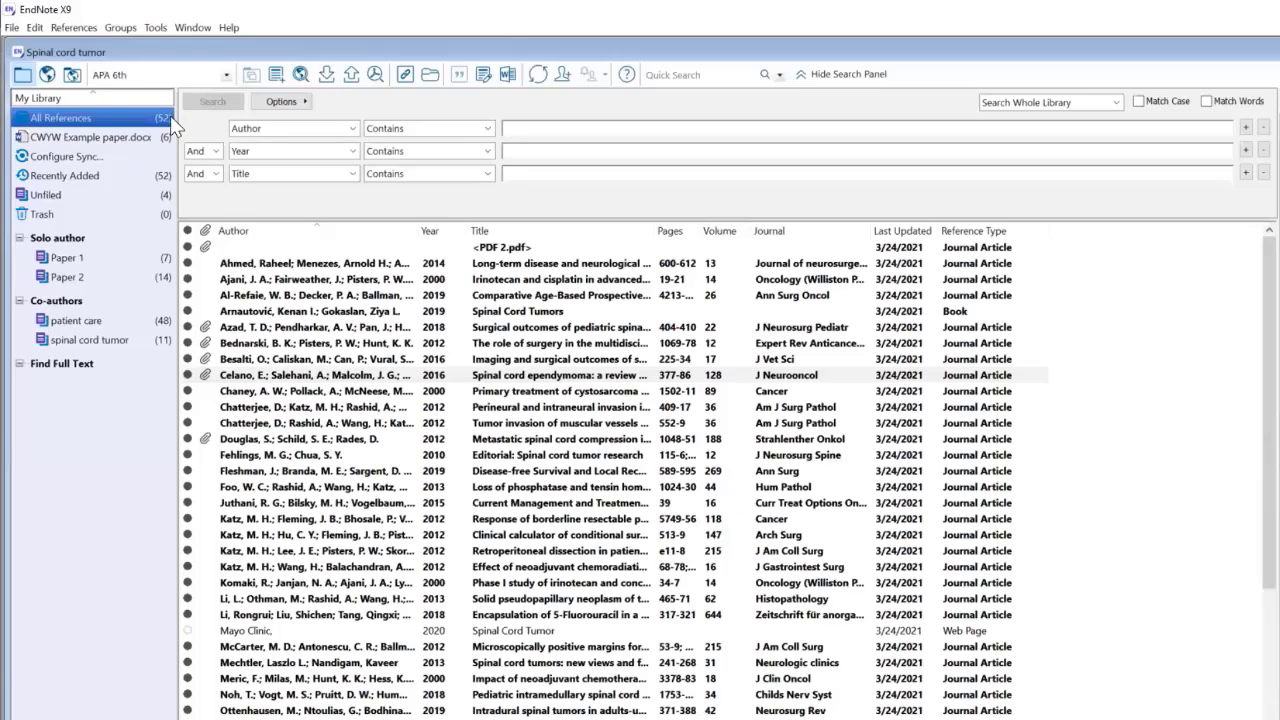
- Set the library's output style to JAMA and open its in-text Citation template for editing
left_click(226, 76)
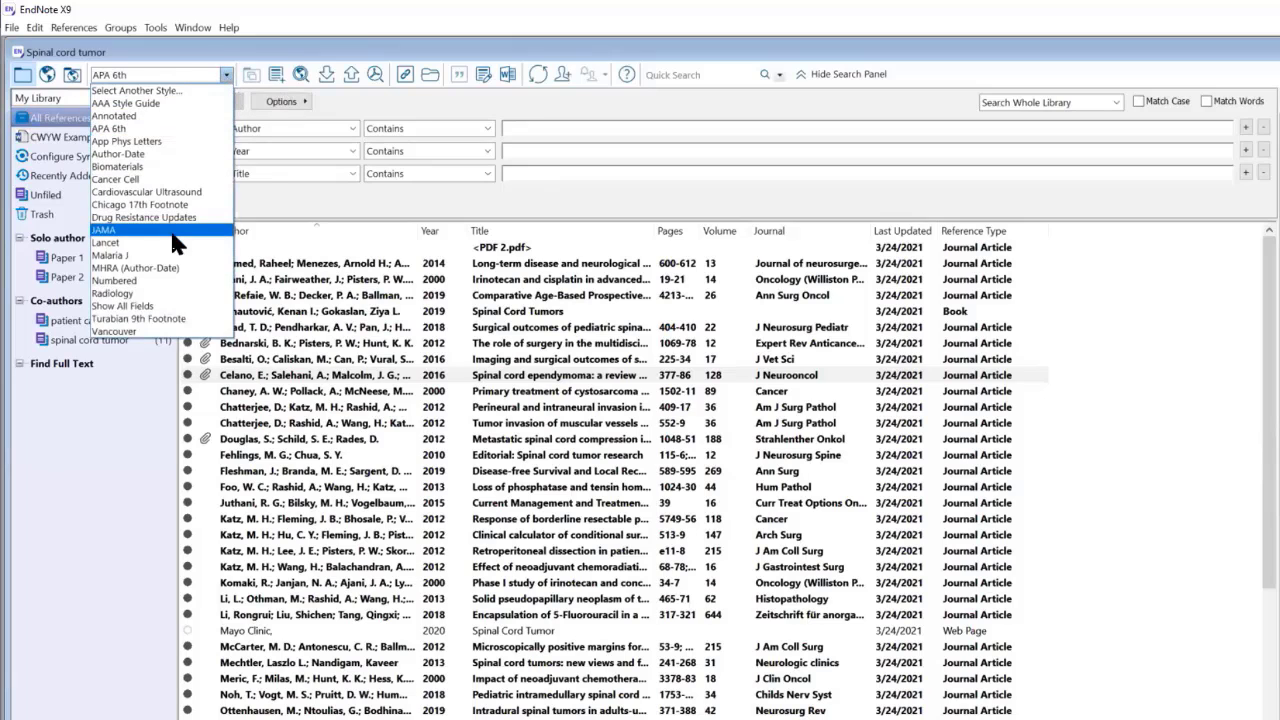
left_click(175, 243)
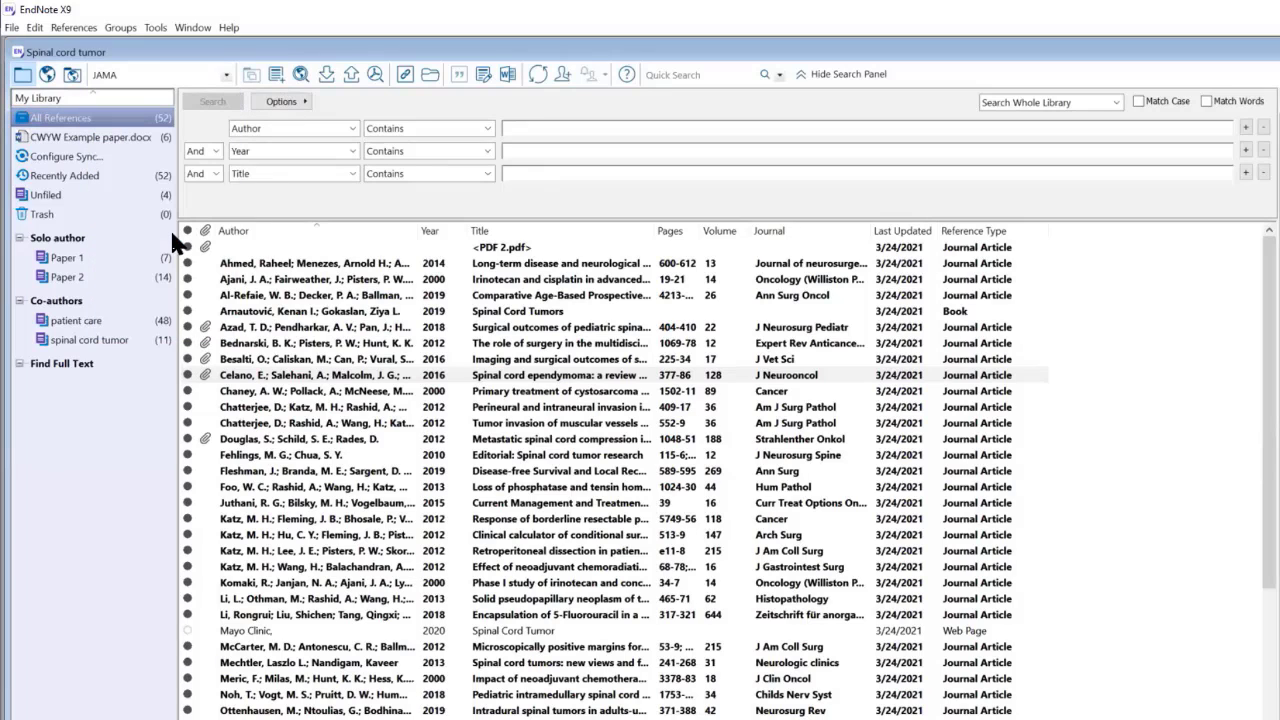
left_click(35, 27)
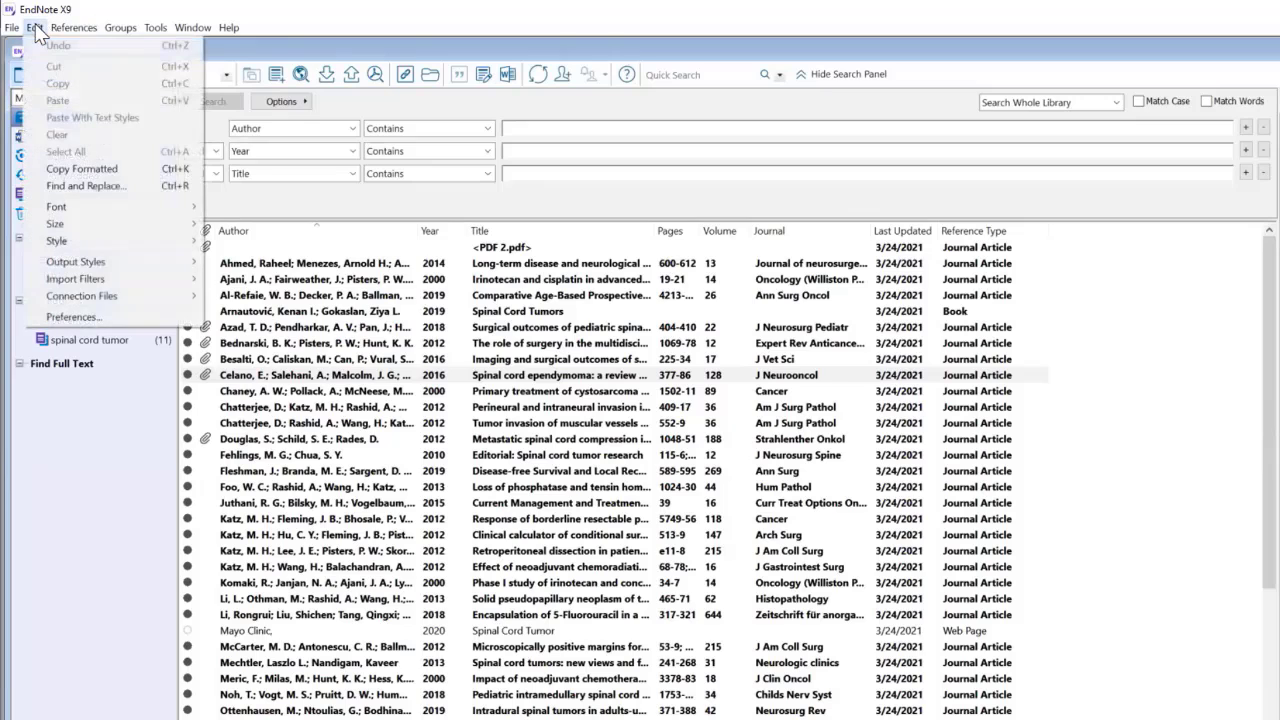
mouse_move(106, 268)
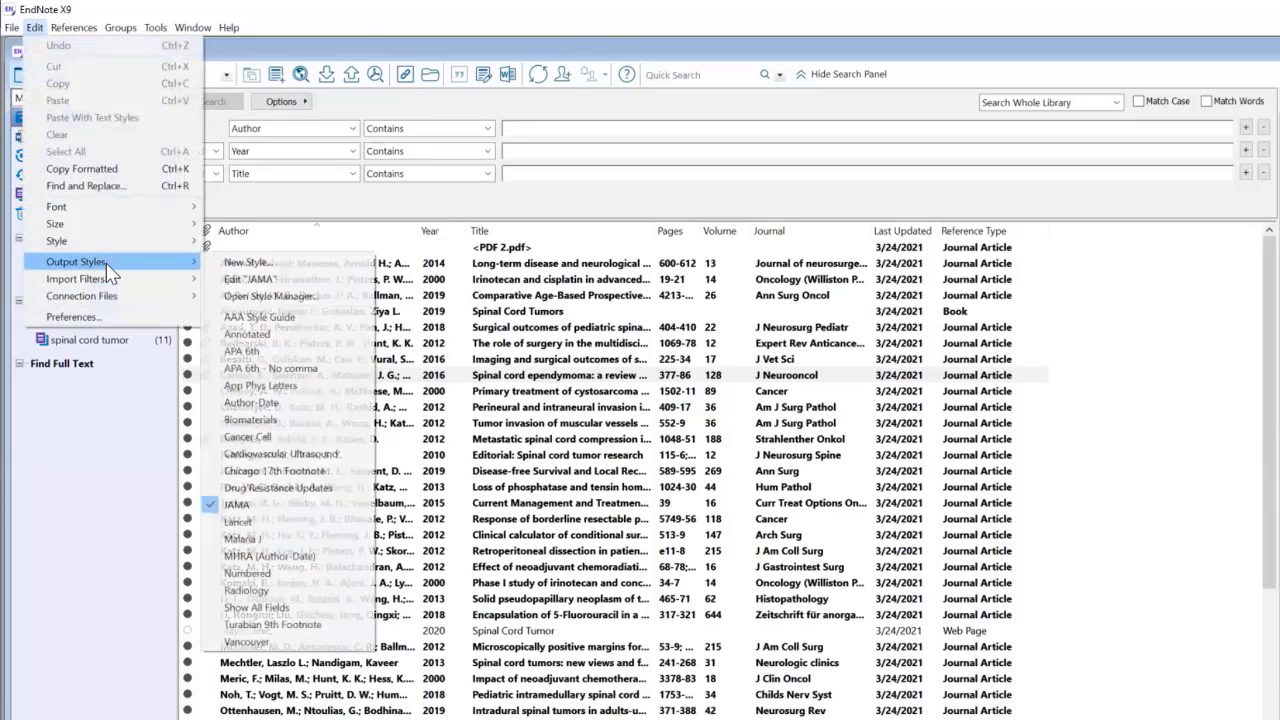
left_click(289, 276)
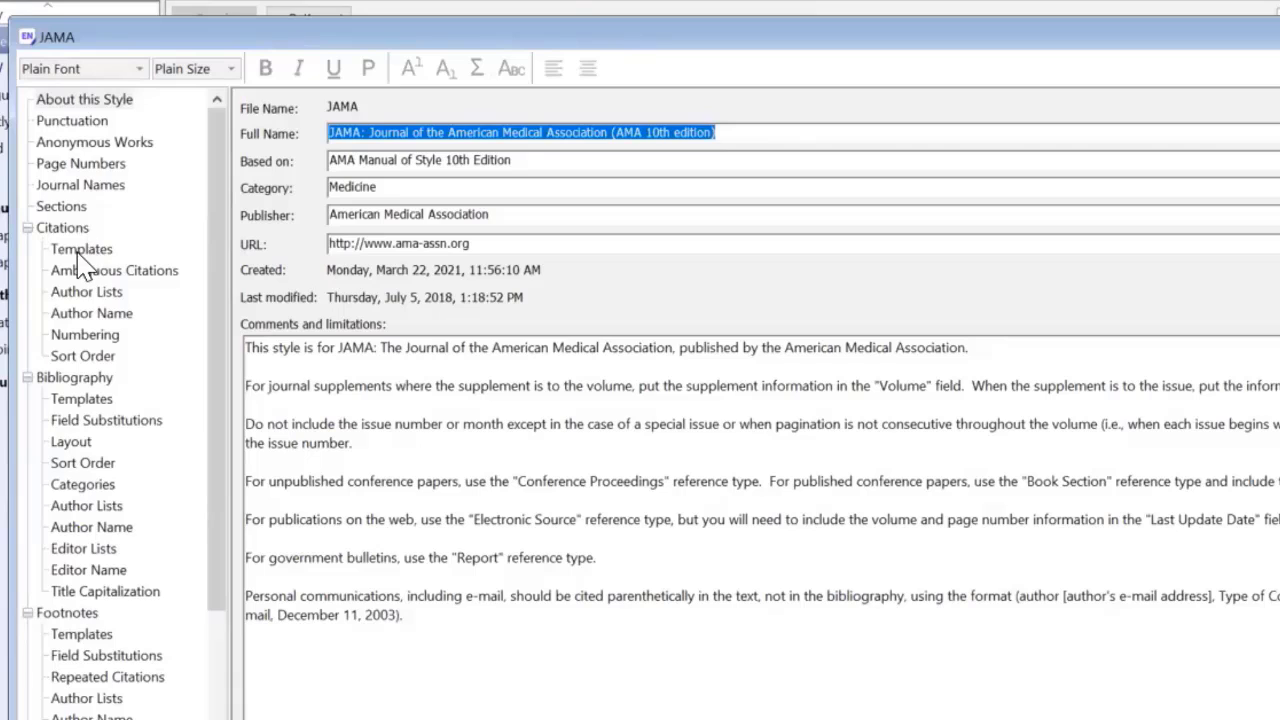
left_click(78, 252)
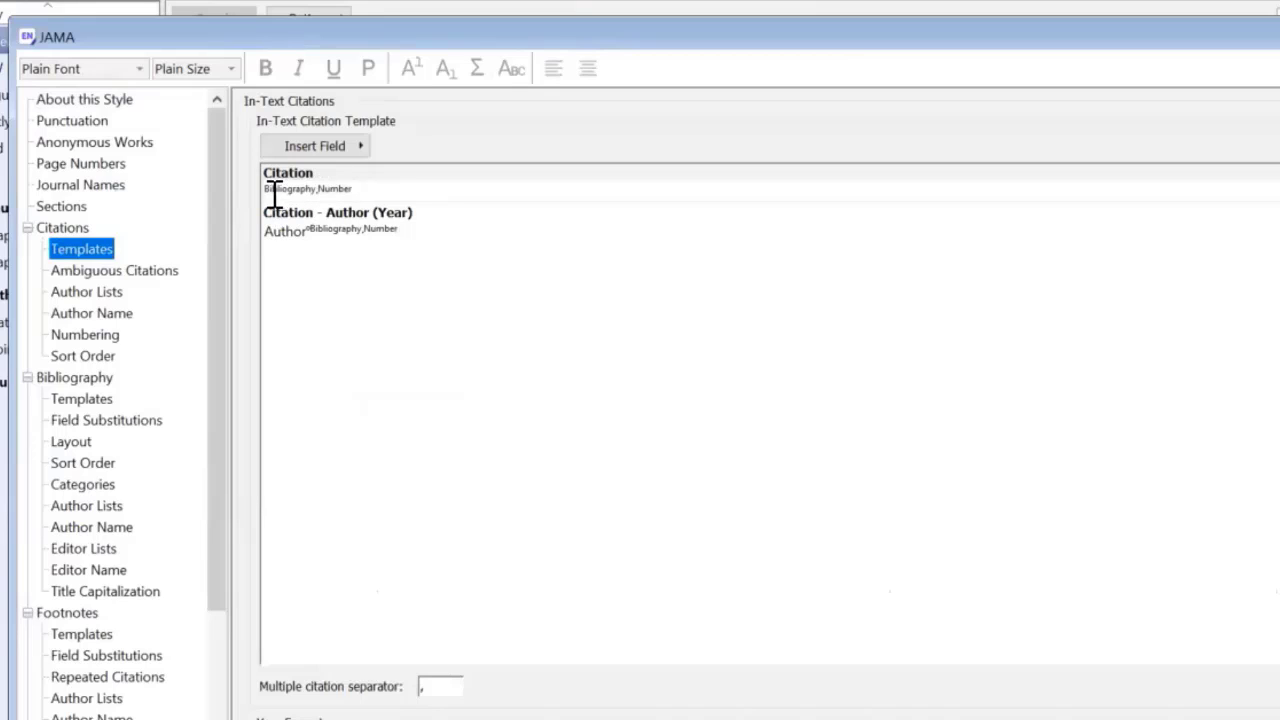
left_click(362, 195)
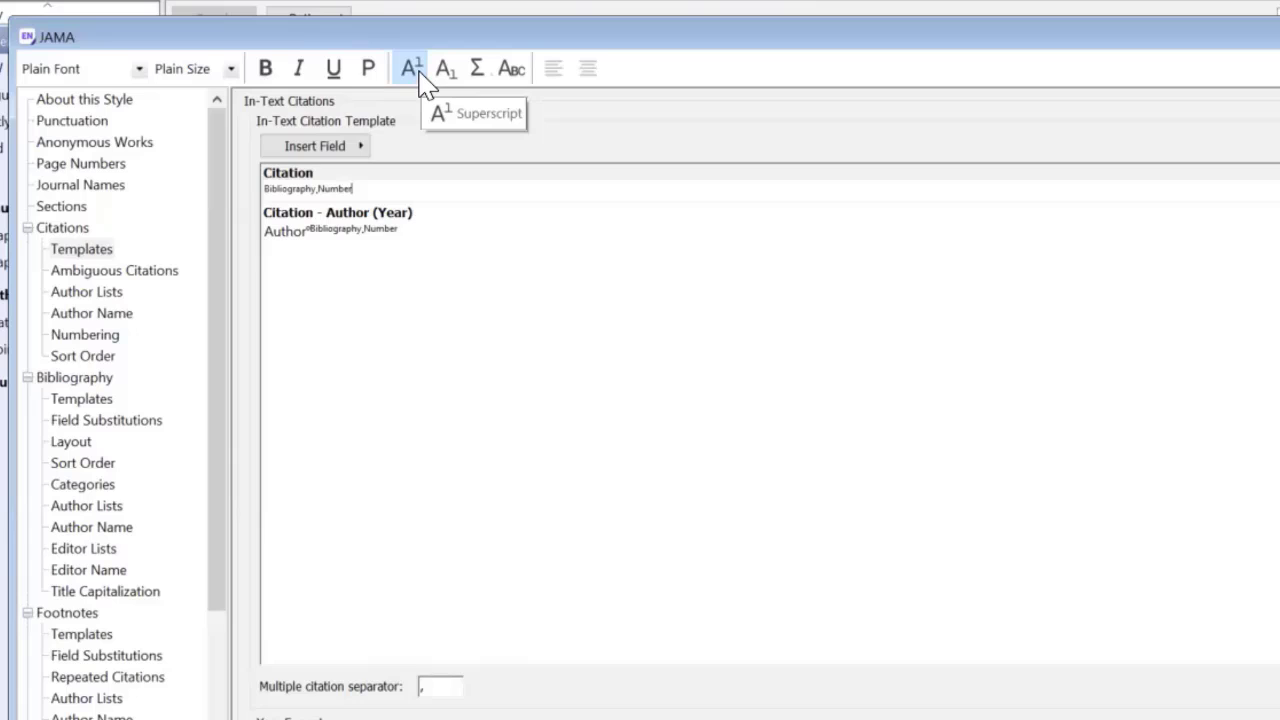
- Make the Bibliography Number plain instead of superscript and wrap it in parentheses
left_click(348, 188)
left_click_drag(348, 188, 257, 185)
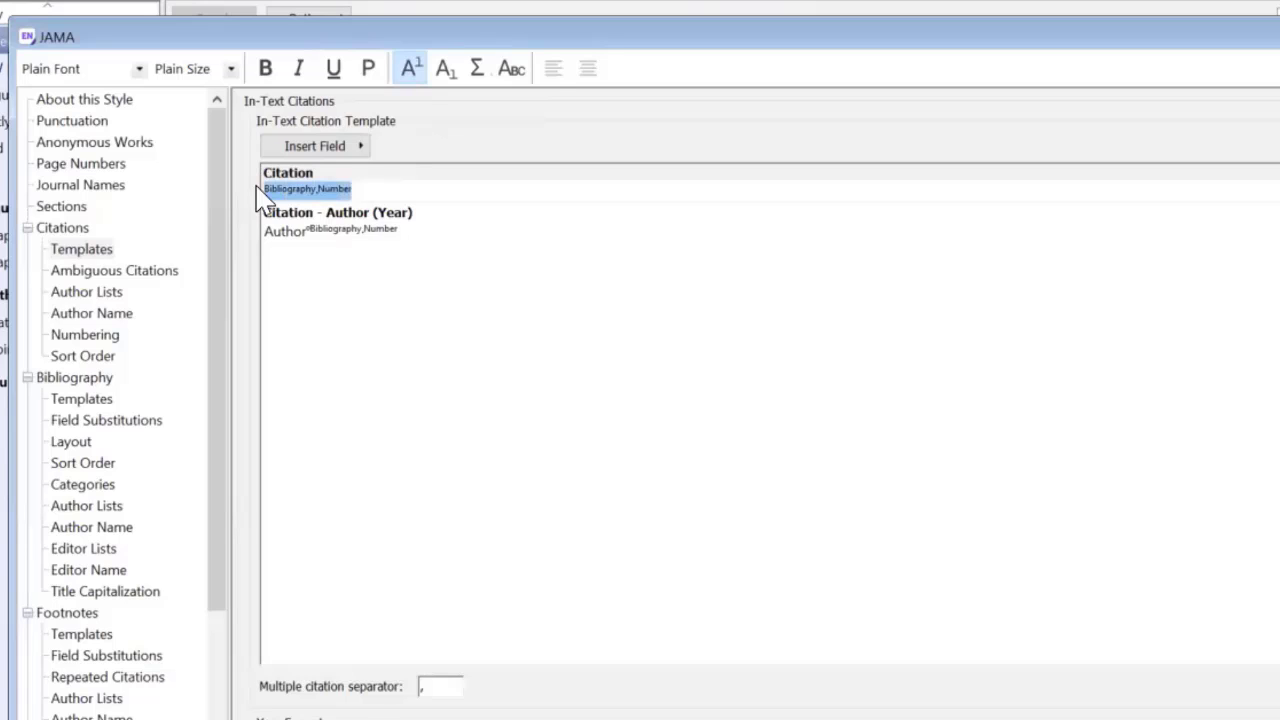
left_click(412, 70)
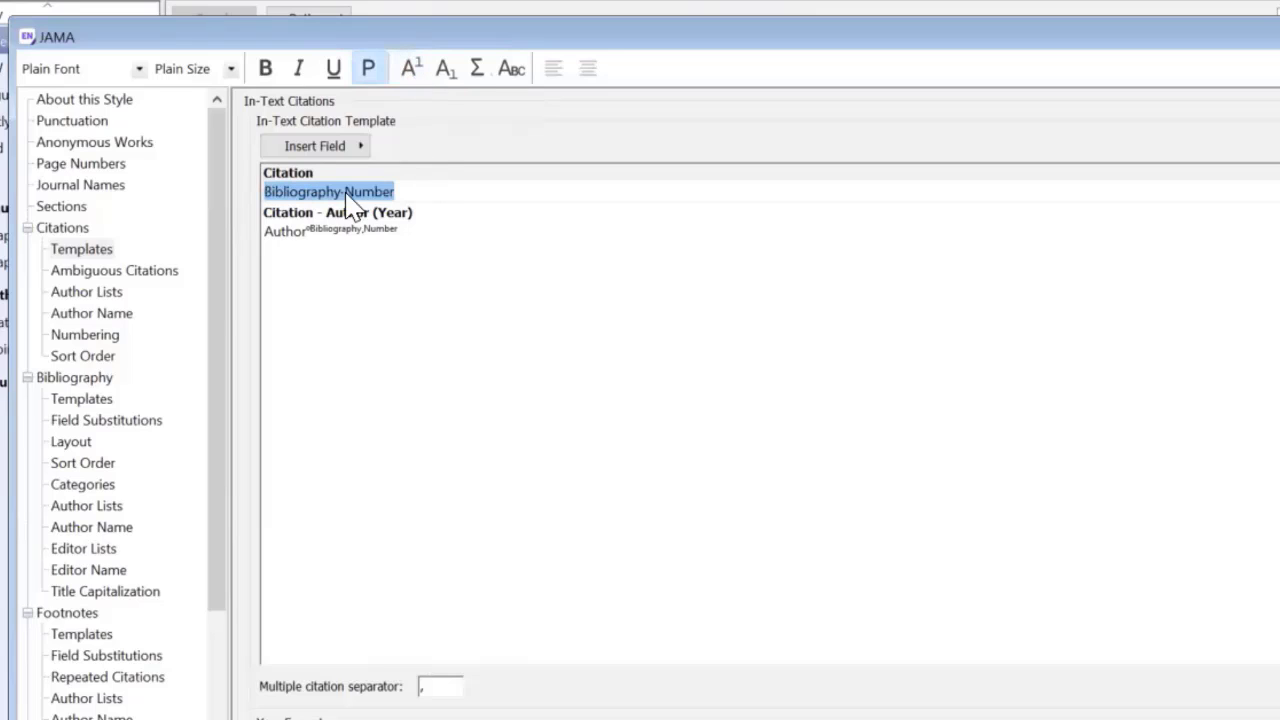
left_click(418, 193)
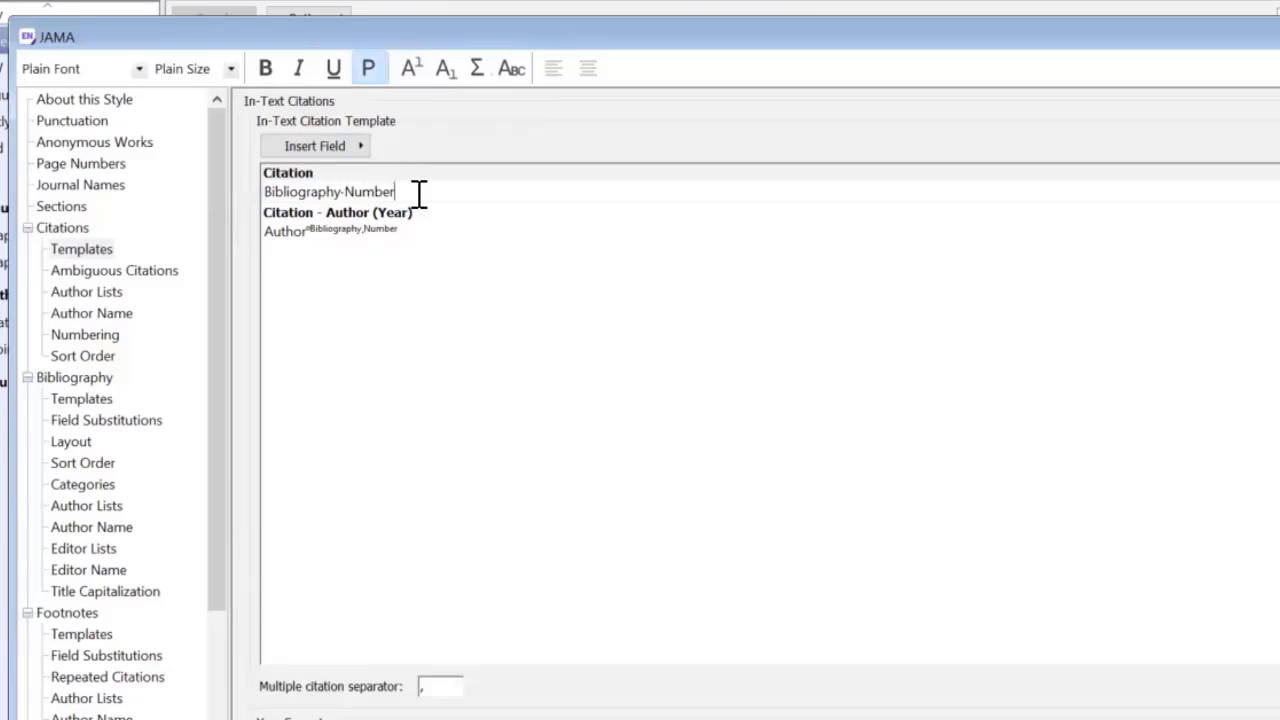
type(")")
left_click(266, 191)
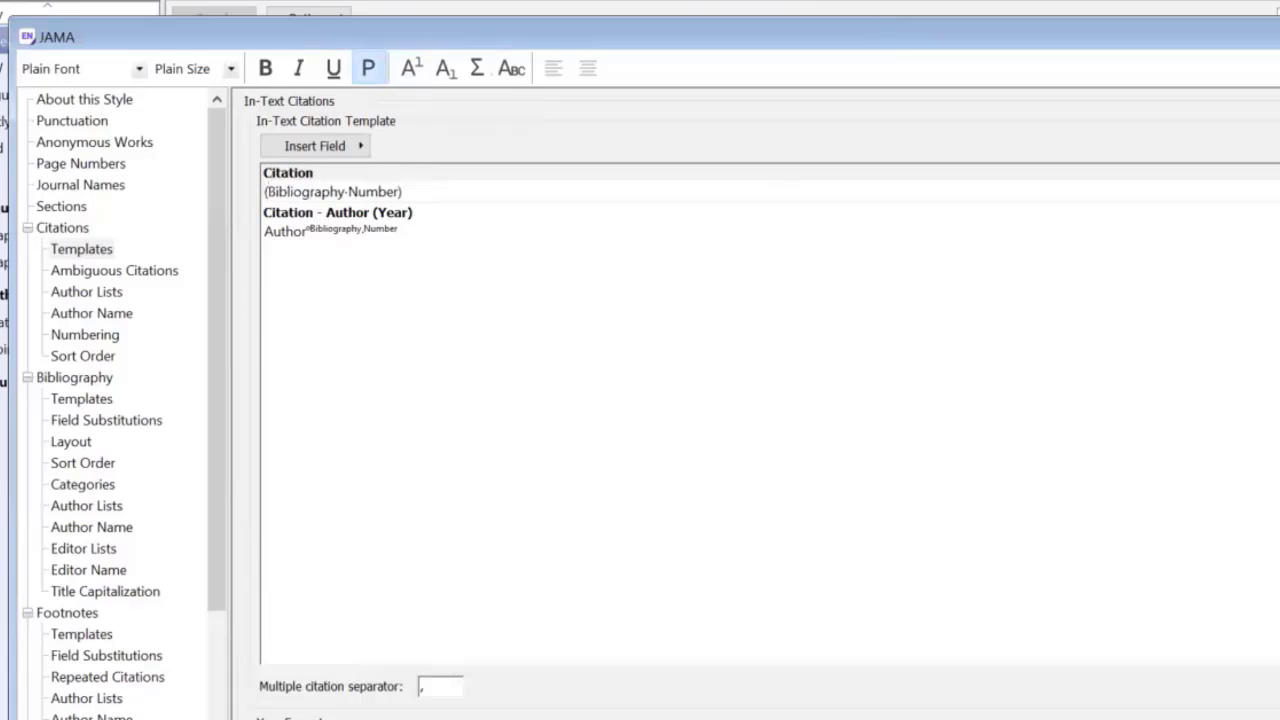
type("(")
- Save the modified style under the name 'JAMA - Example'
left_click(14, 34)
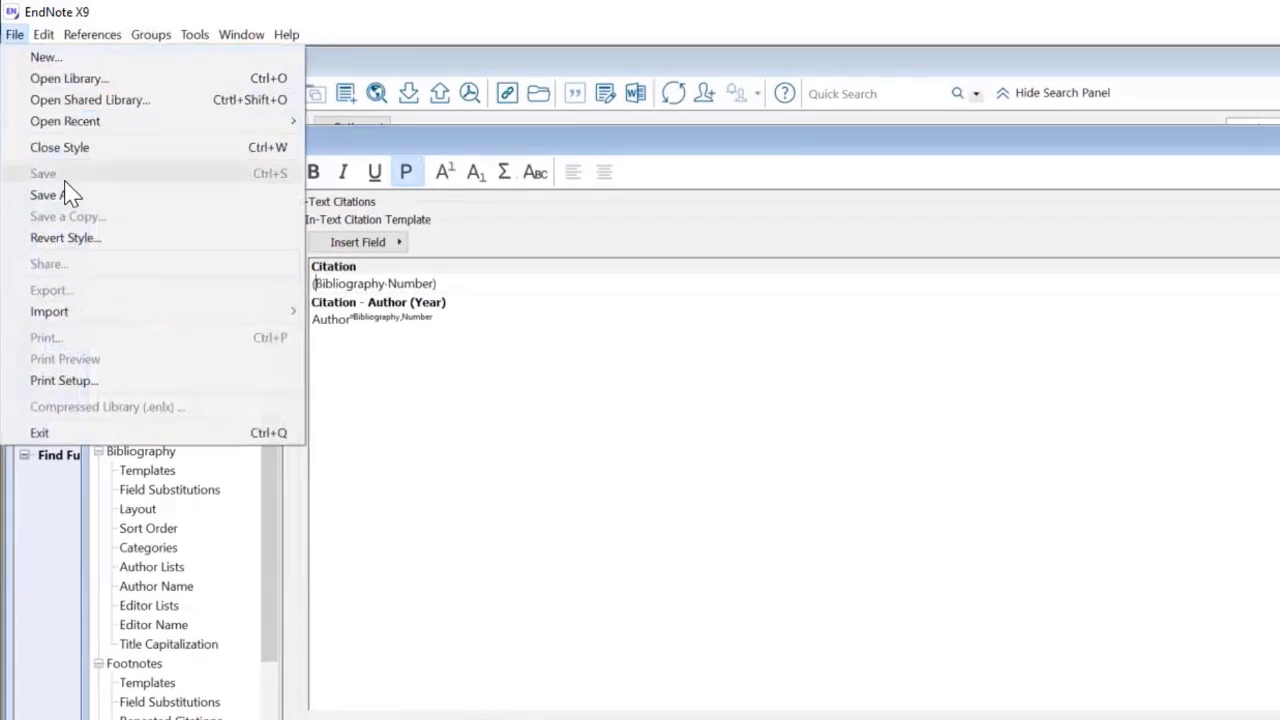
left_click(72, 197)
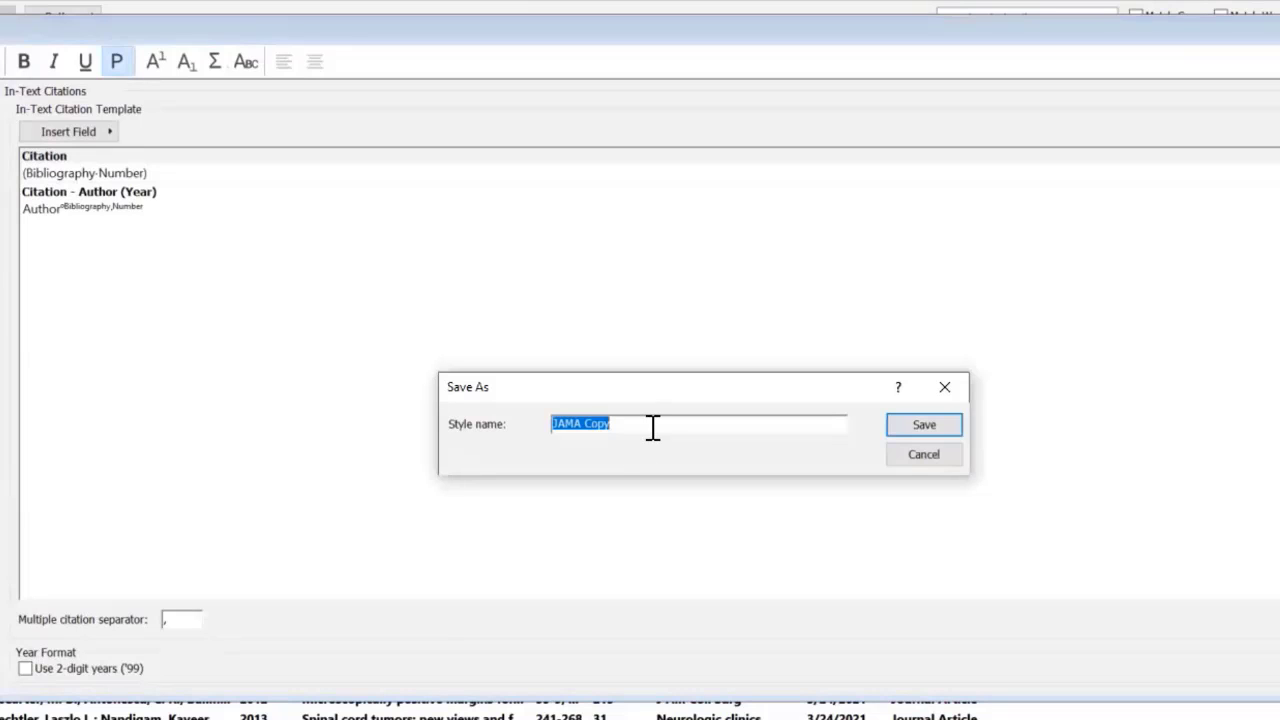
left_click(652, 427)
key("BackSpace")
key("BackSpace")
key("BackSpace")
key("BackSpace")
type("- Example")
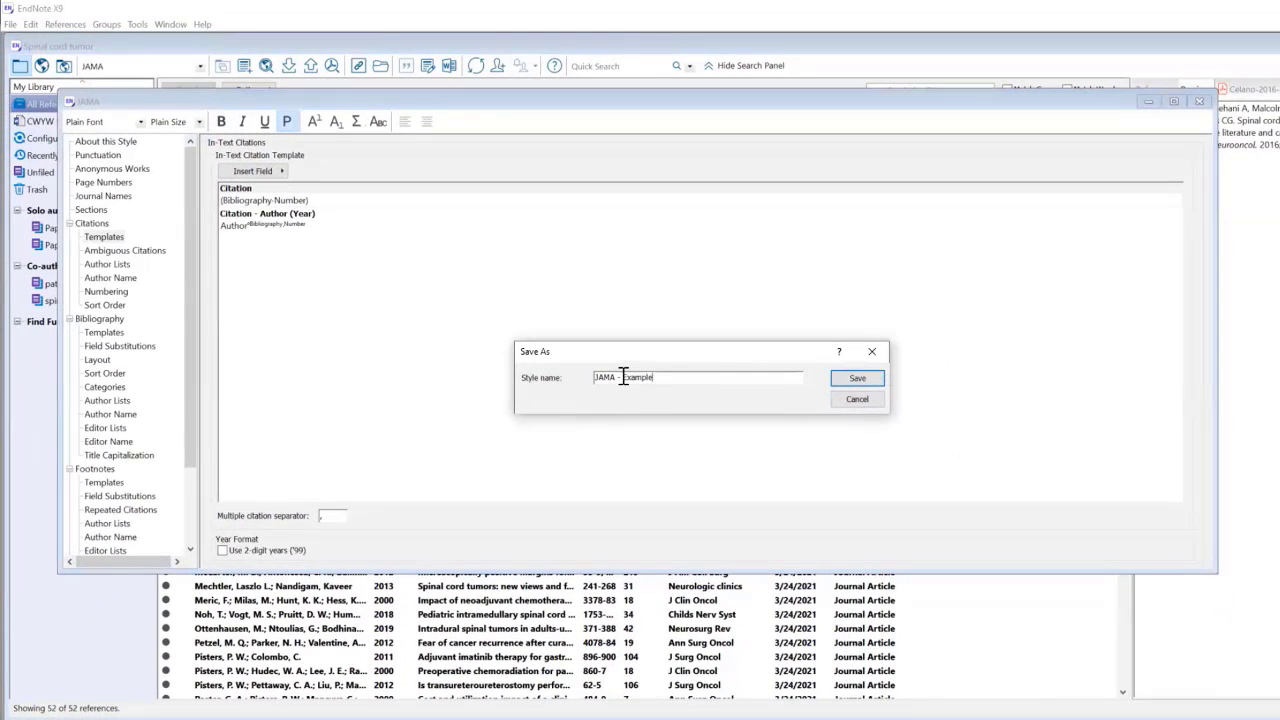
left_click(876, 384)
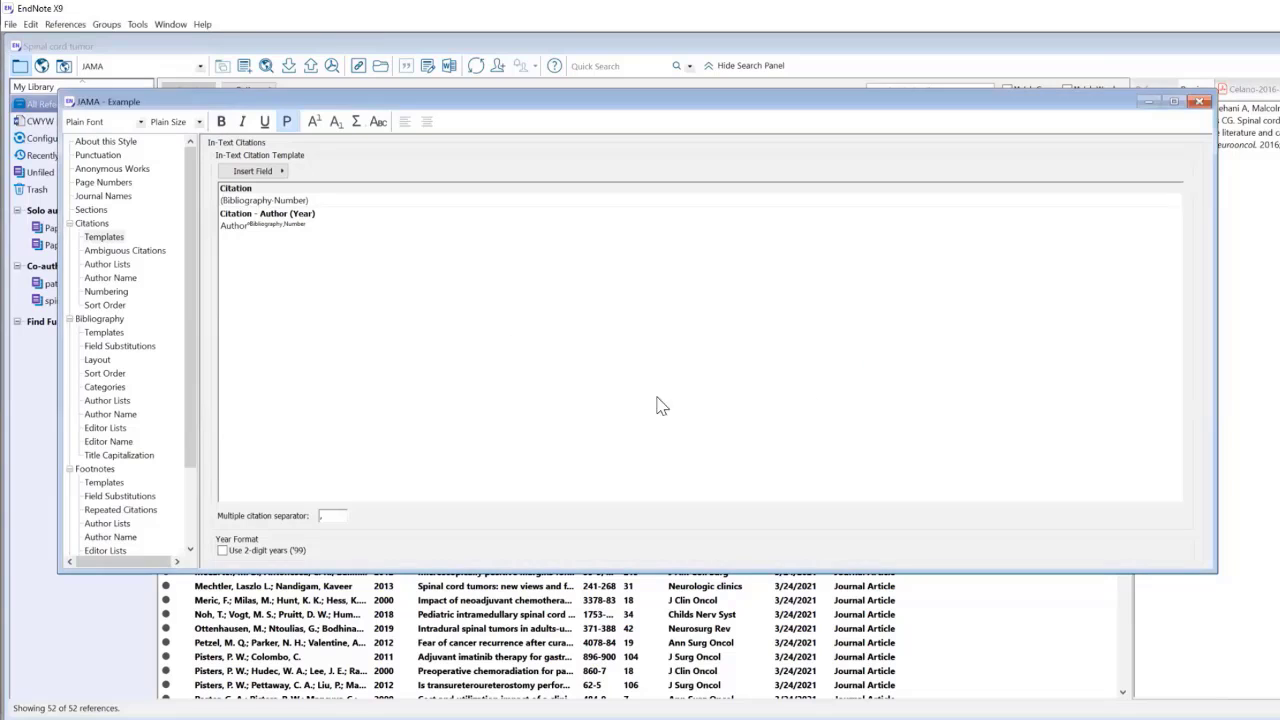
- Close the style editor and apply JAMA - Example to the Word paper's citations
left_click(1199, 103)
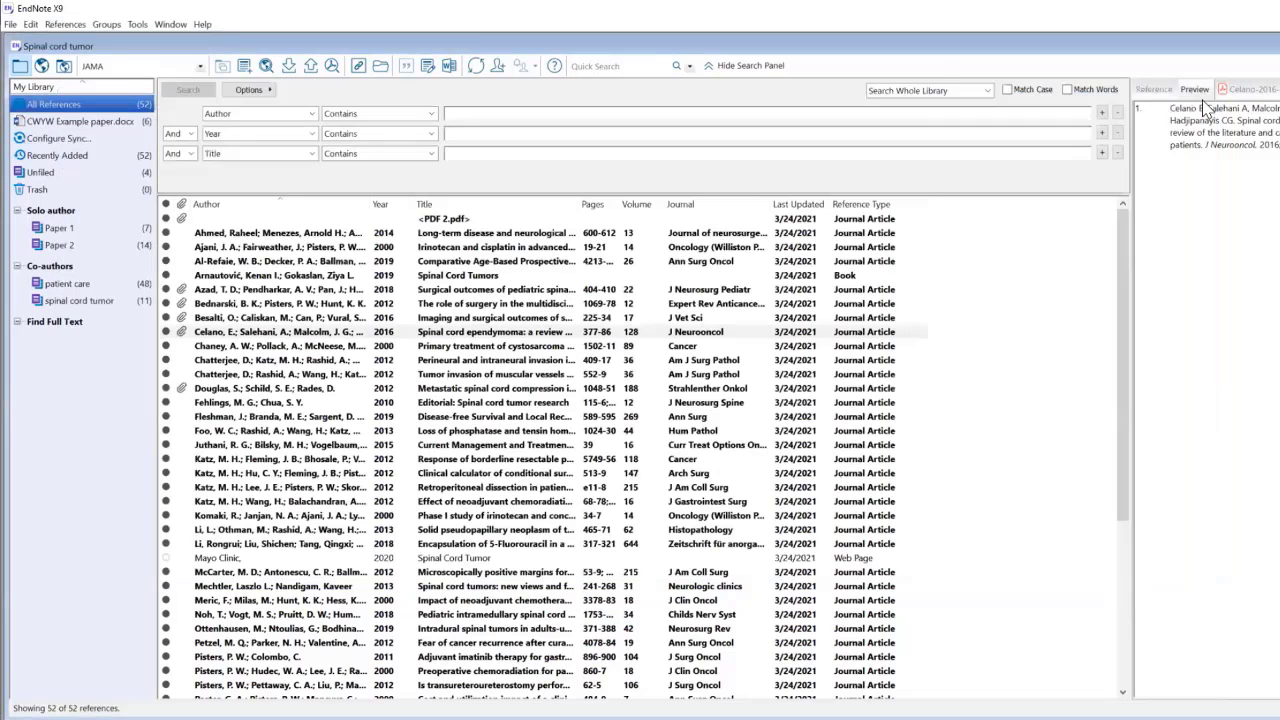
key("alt+Tab")
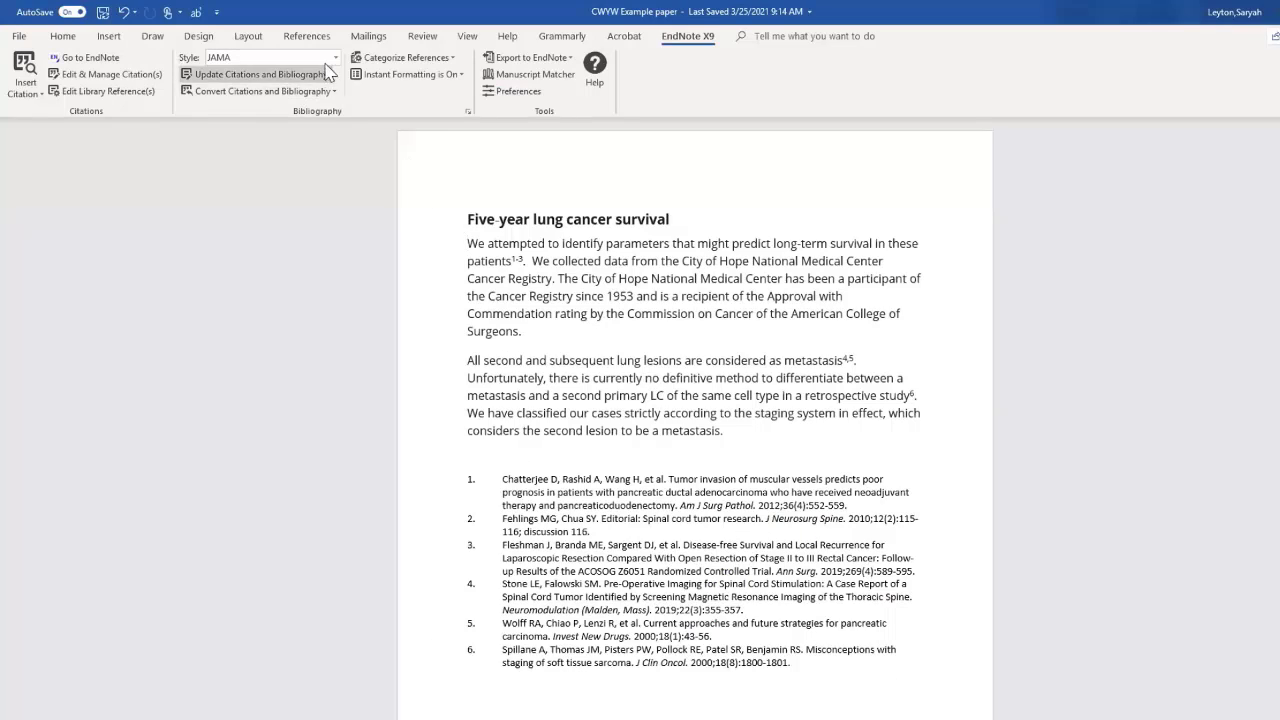
left_click(336, 58)
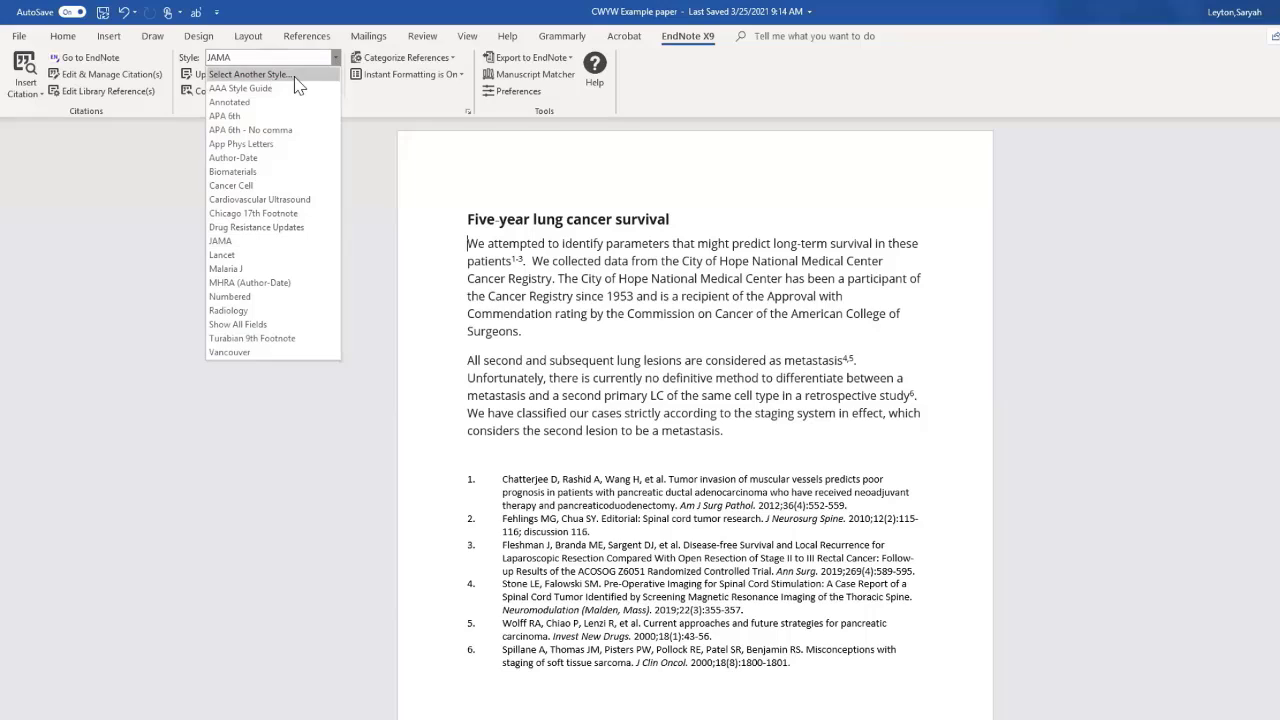
left_click(296, 78)
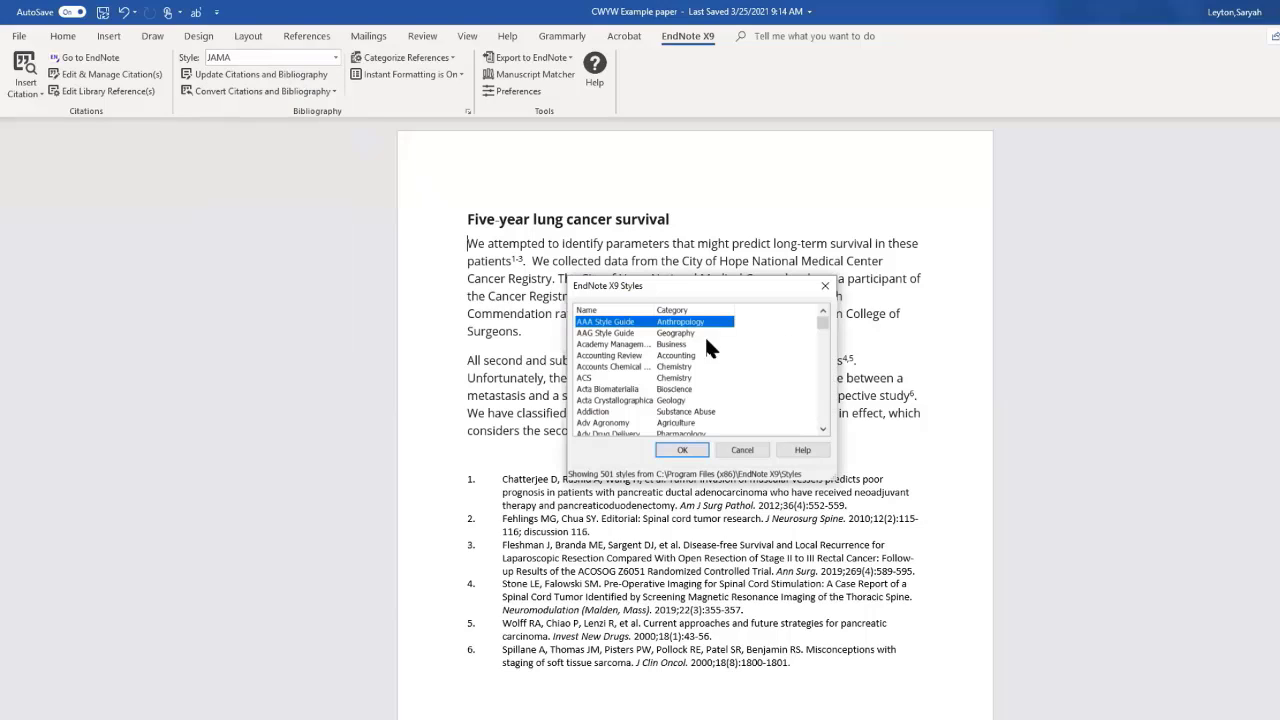
left_click(648, 367)
key("j")
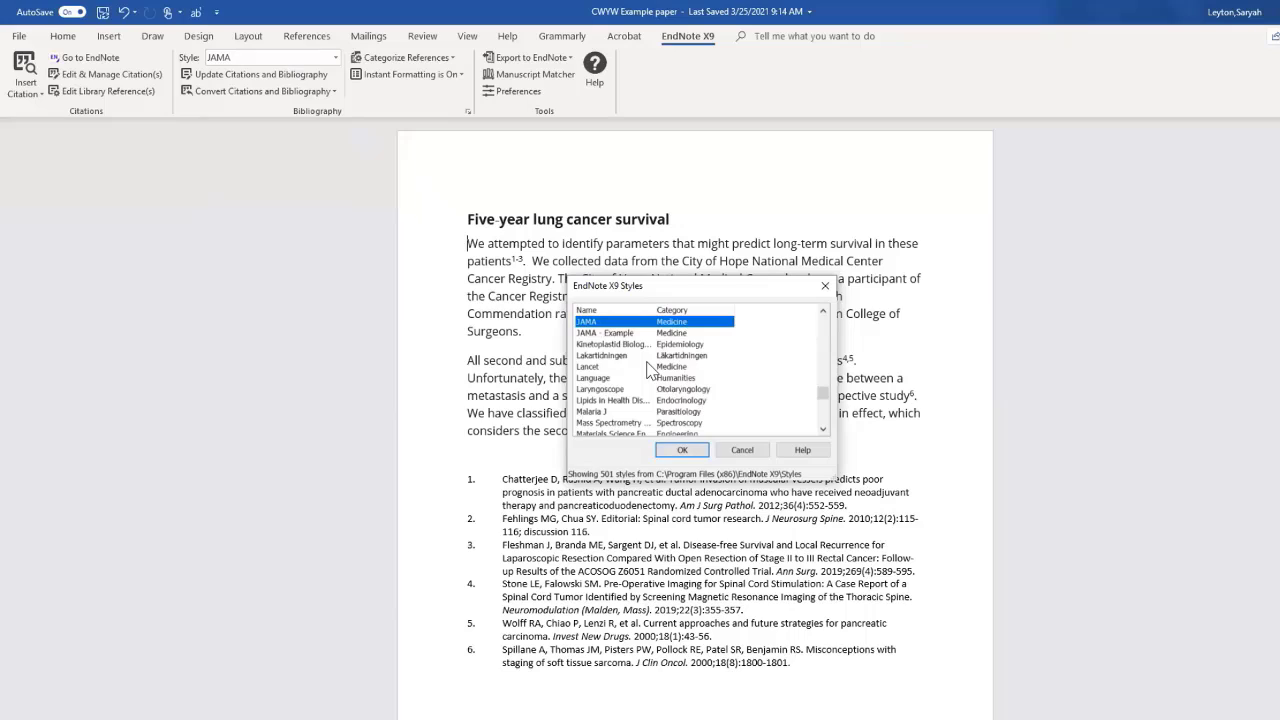
left_click(599, 334)
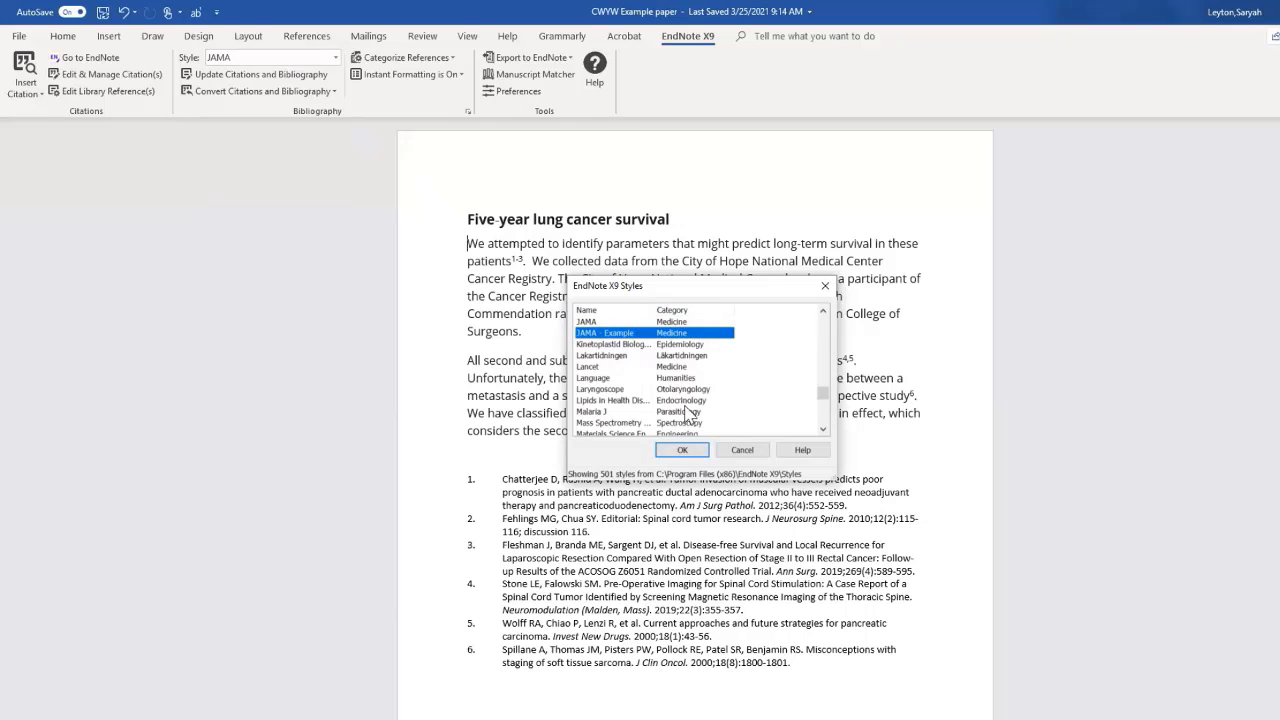
left_click(696, 452)
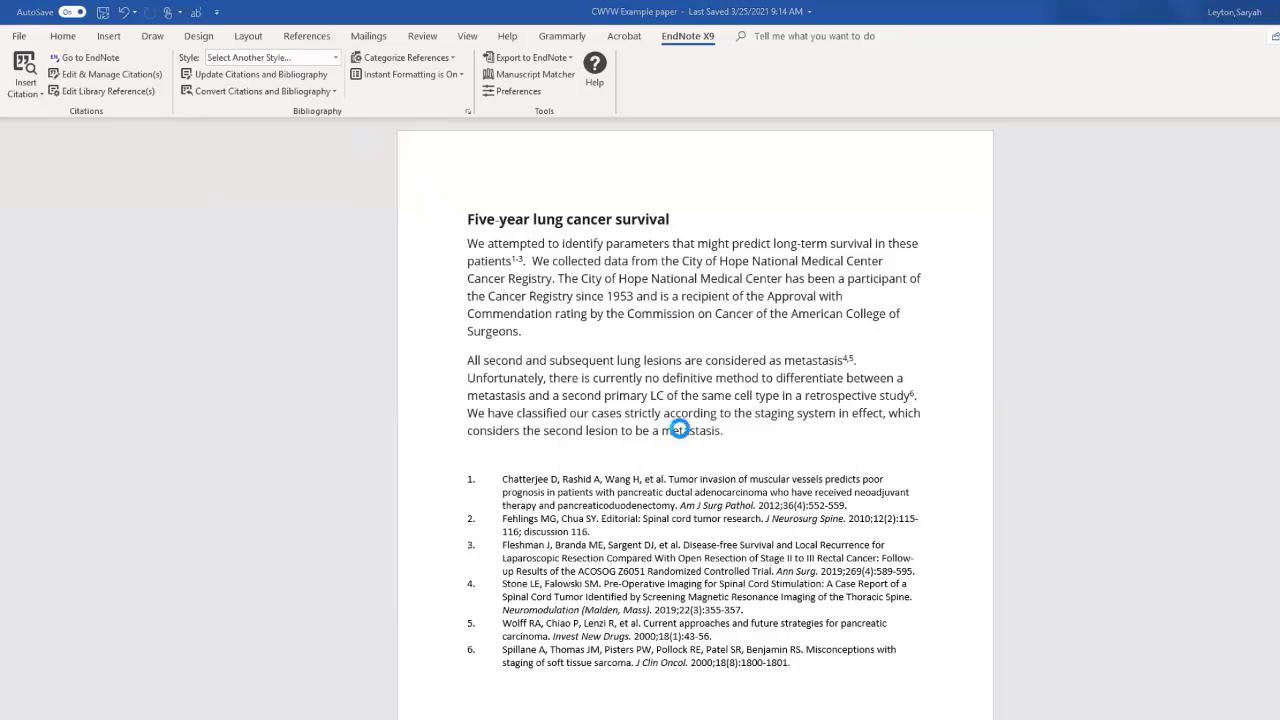